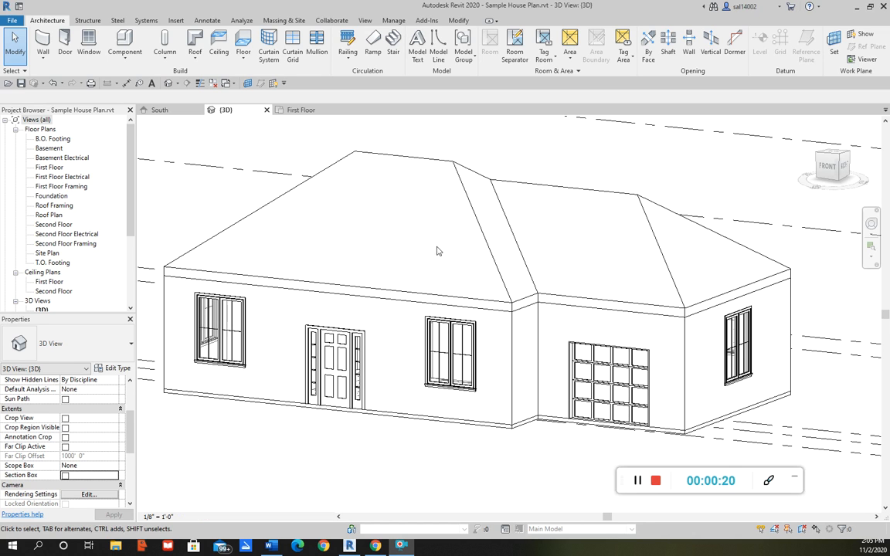
Create a new family from the Generic Model face based.rft template.
scroll(419, 252, down, 3)
middle_drag(433, 228, 417, 215)
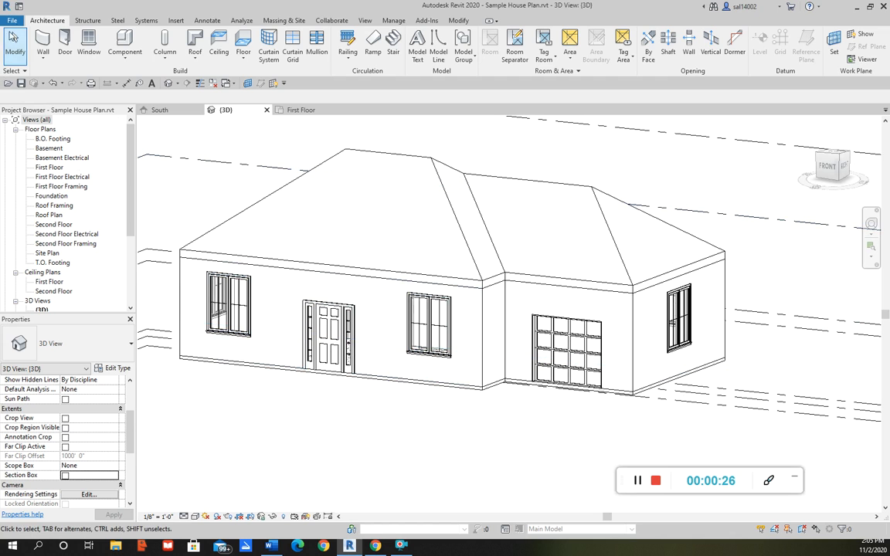
click(11, 22)
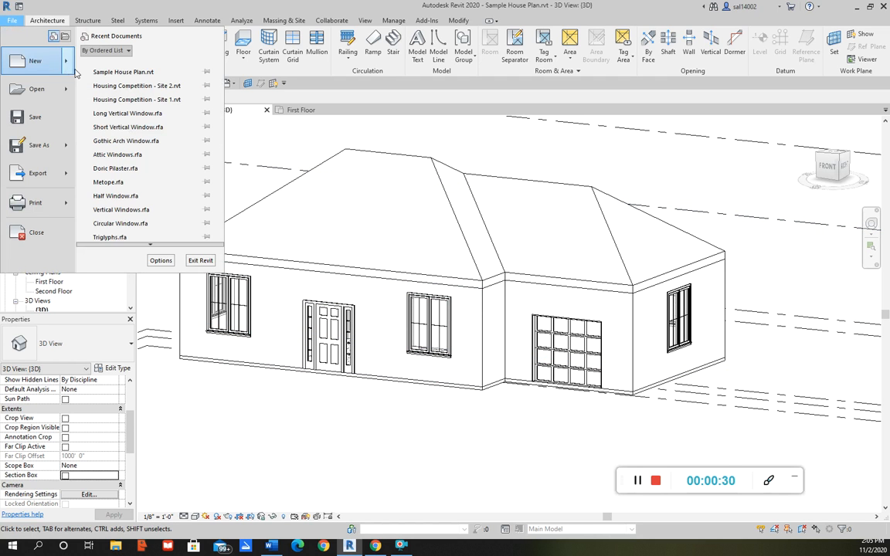
mouse_move(70, 68)
click(121, 93)
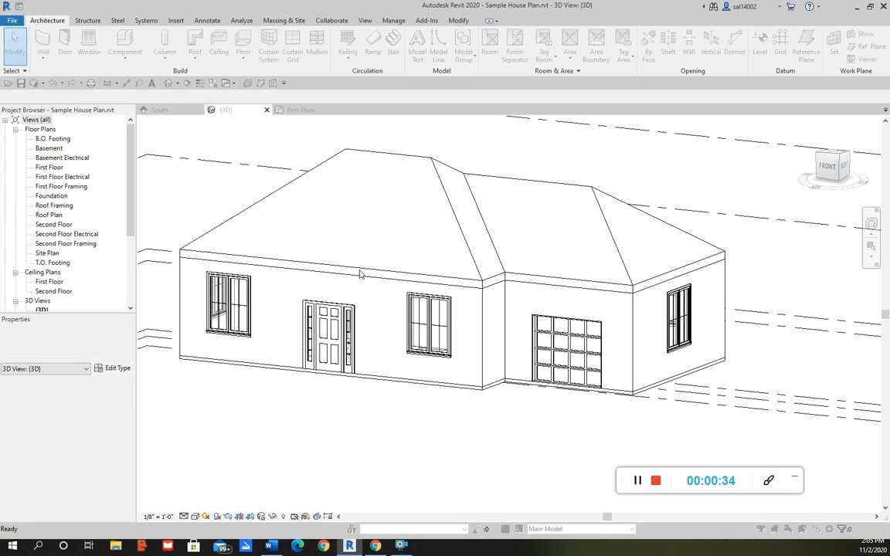
drag(552, 194, 550, 243)
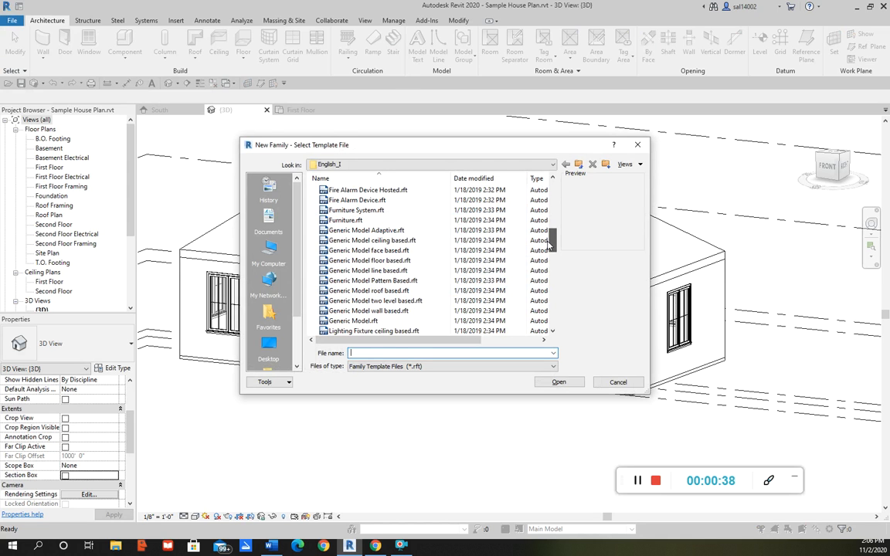
click(379, 251)
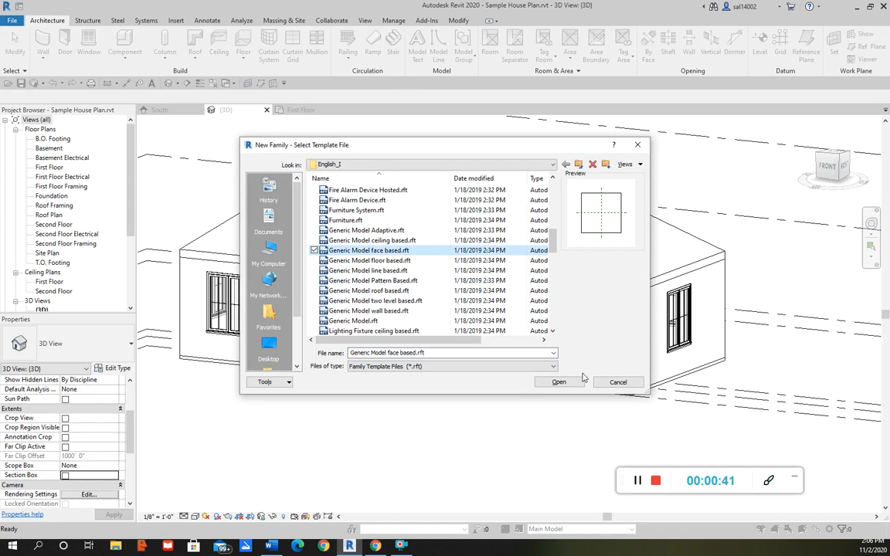
click(558, 382)
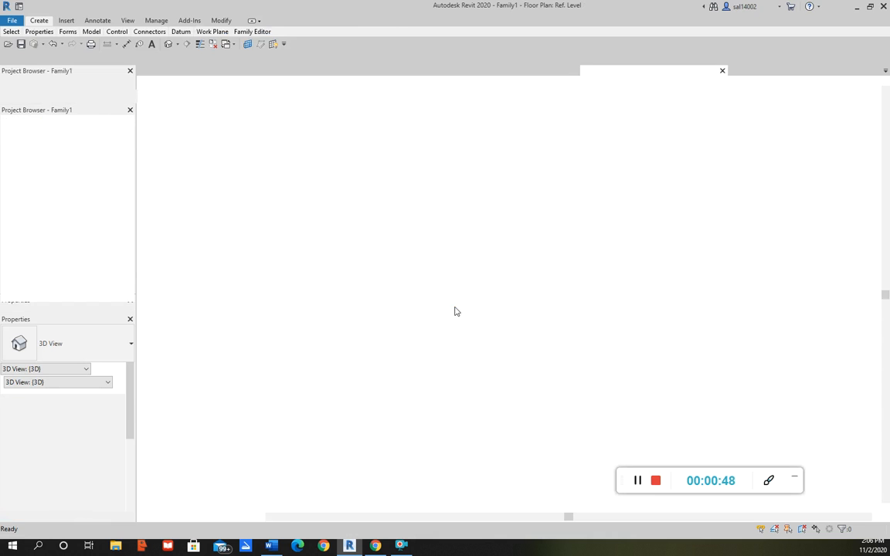
middle_drag(565, 259, 504, 276)
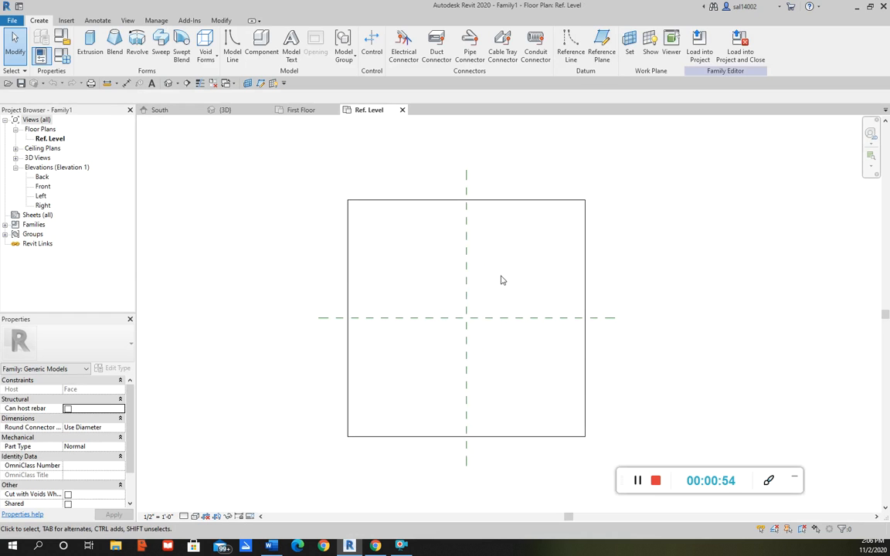
middle_drag(510, 291, 522, 271)
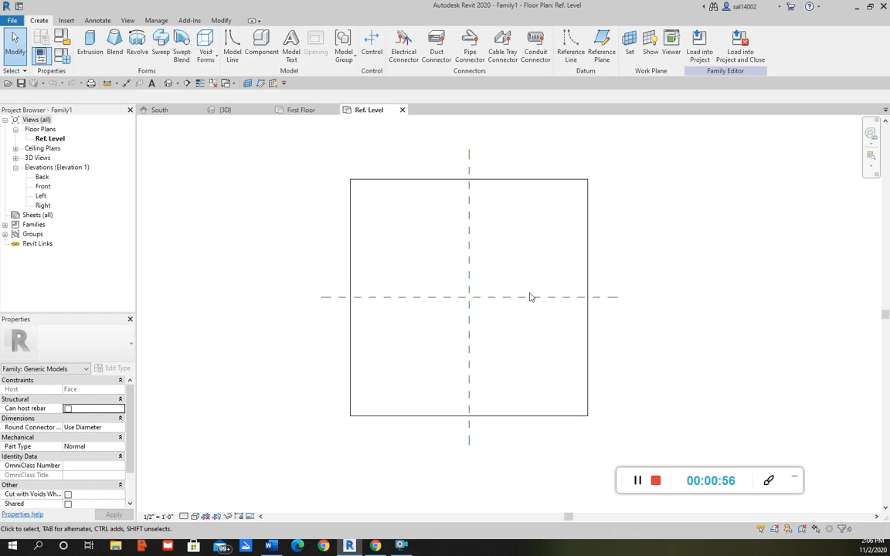
middle_drag(500, 231, 502, 256)
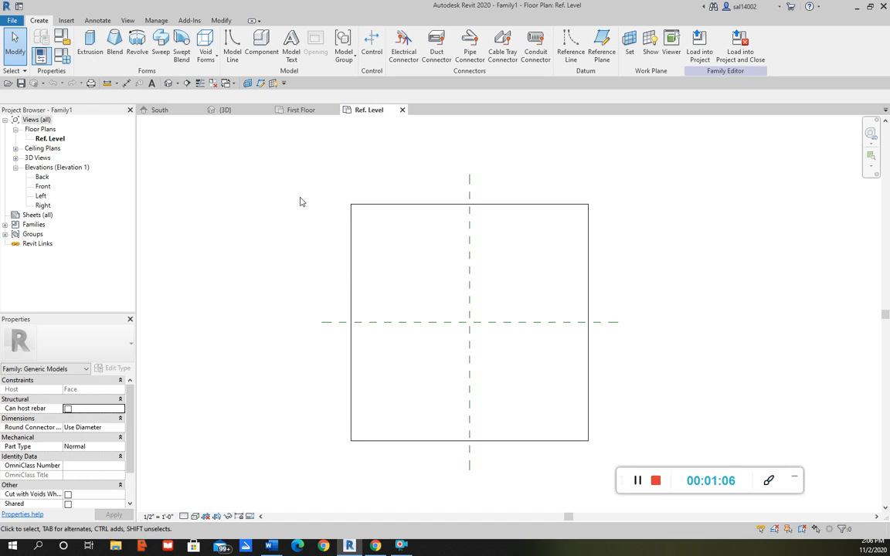
middle_drag(466, 274, 470, 239)
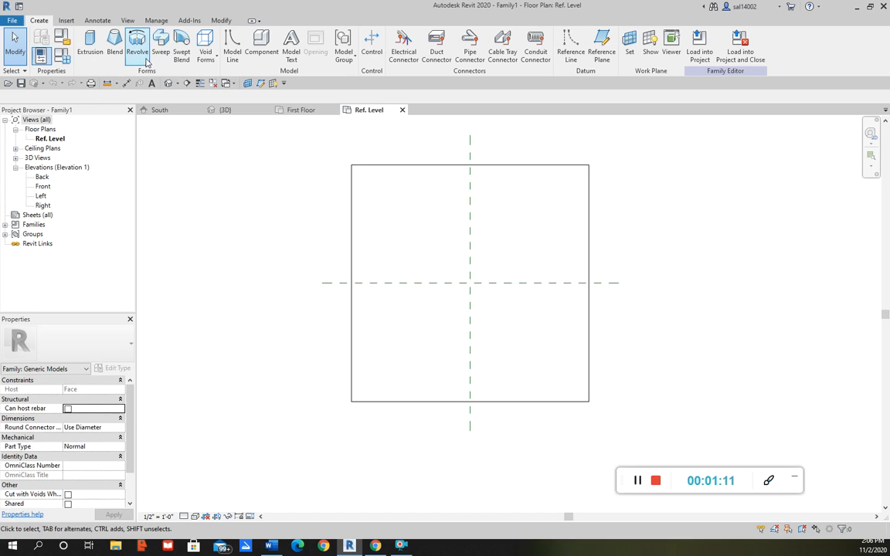
Start a blend and sketch its base as a rectangle about 1'-11" by 2'-0" with one corner at the reference planes' intersection.
click(112, 56)
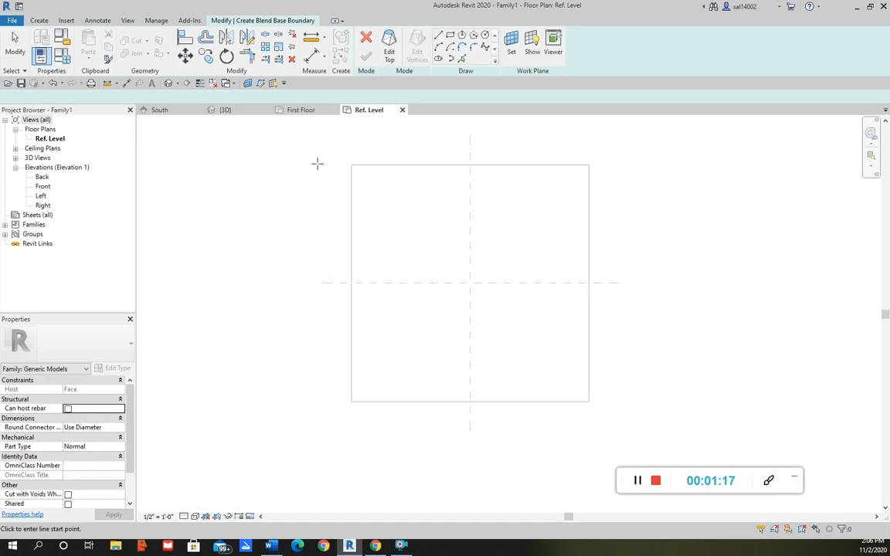
click(351, 170)
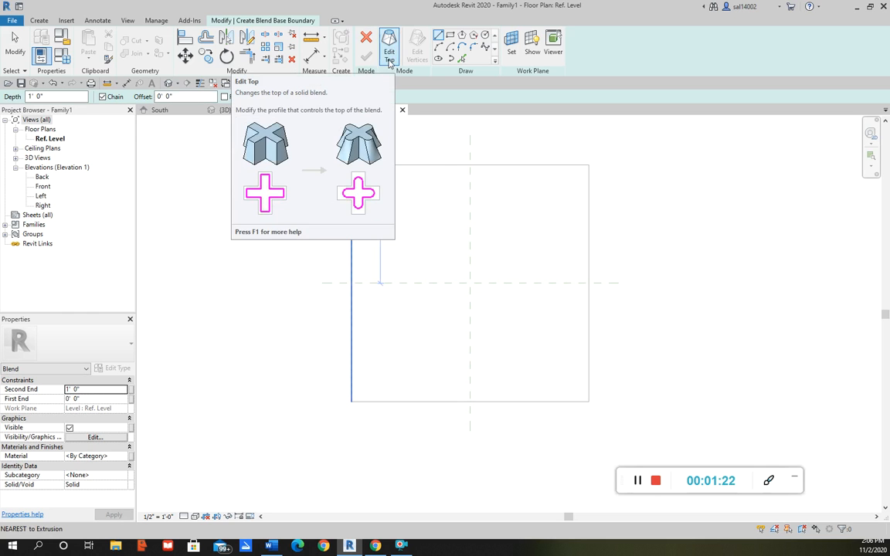
key(Escape)
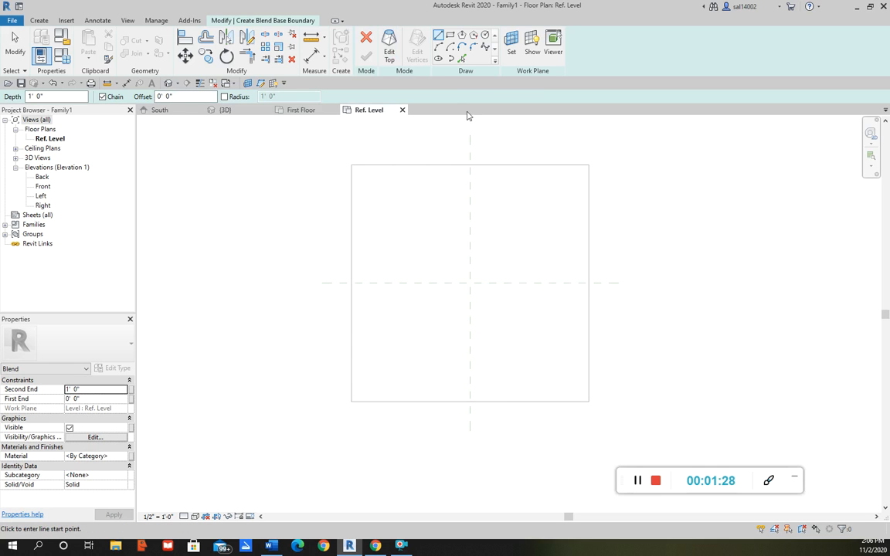
click(473, 36)
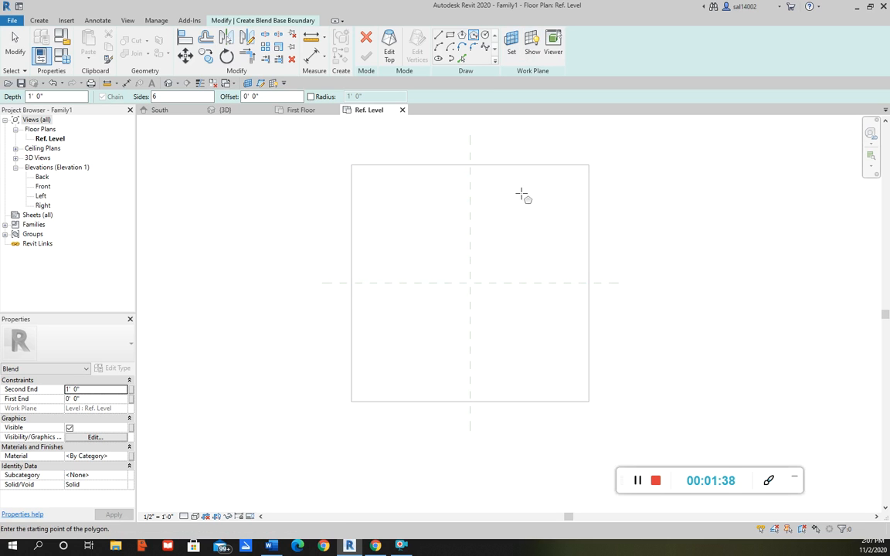
click(449, 35)
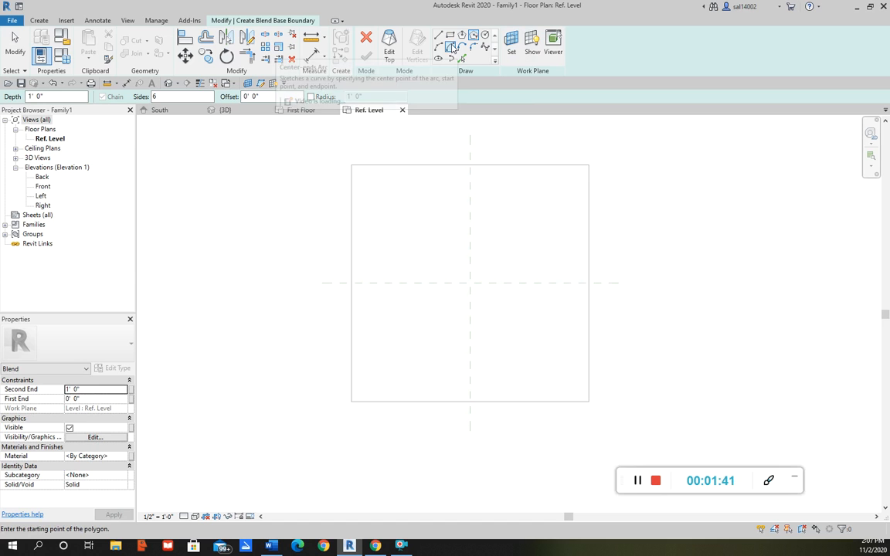
click(471, 284)
scroll(481, 278, up, 3)
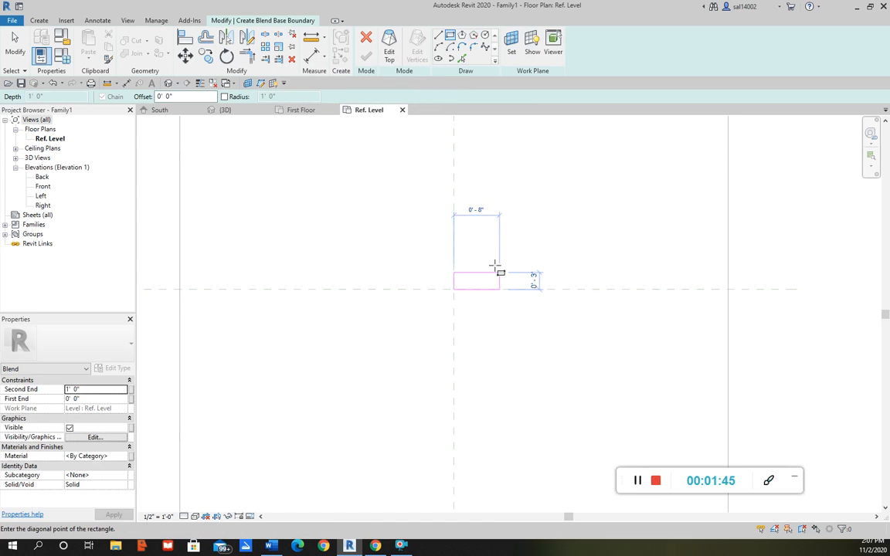
scroll(522, 234, down, 3)
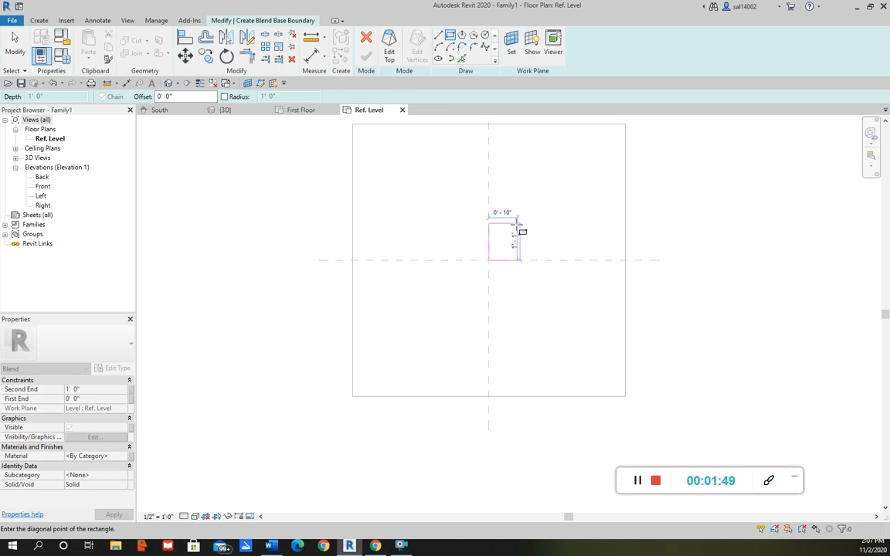
click(554, 195)
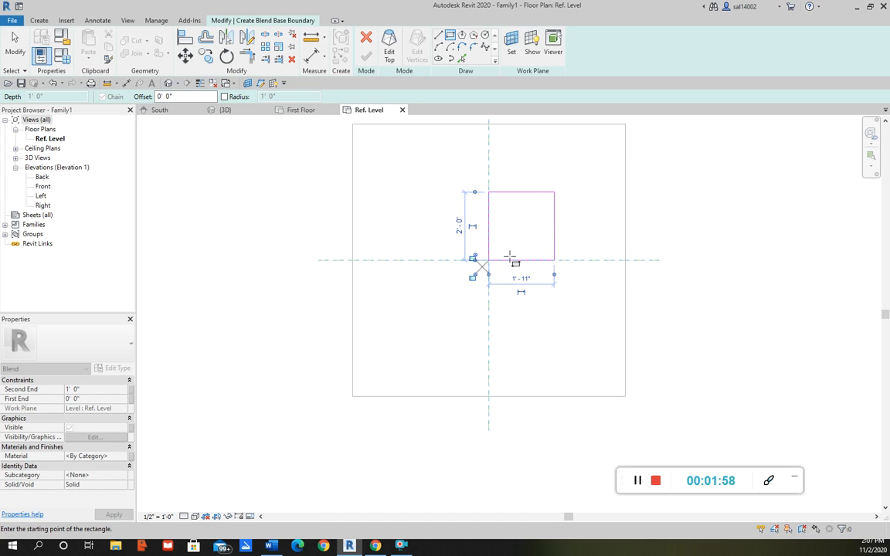
key(Escape)
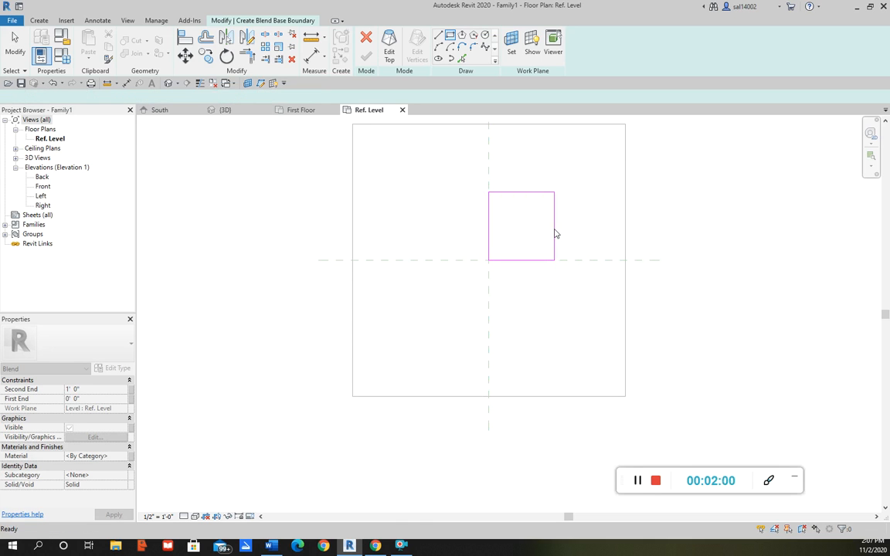
Set the base rectangle's width to 2'.
click(554, 242)
click(520, 285)
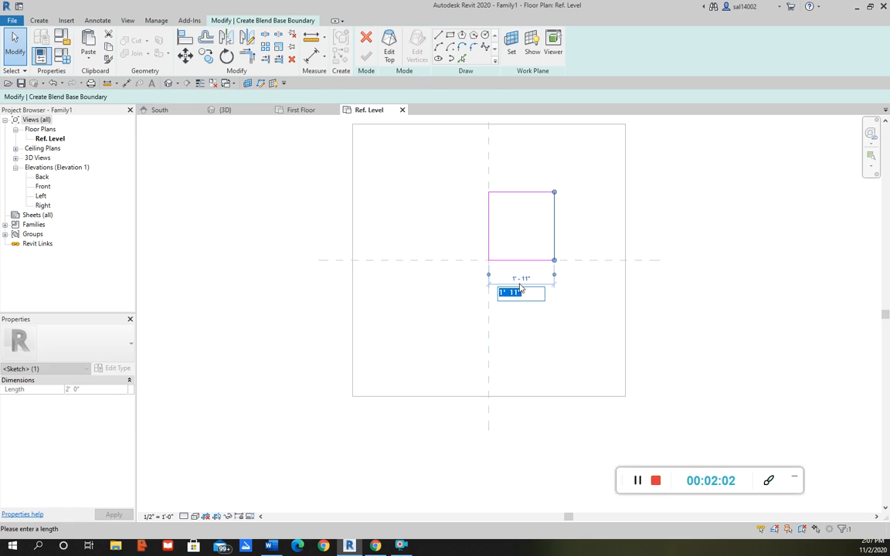
text(2)
key(Return)
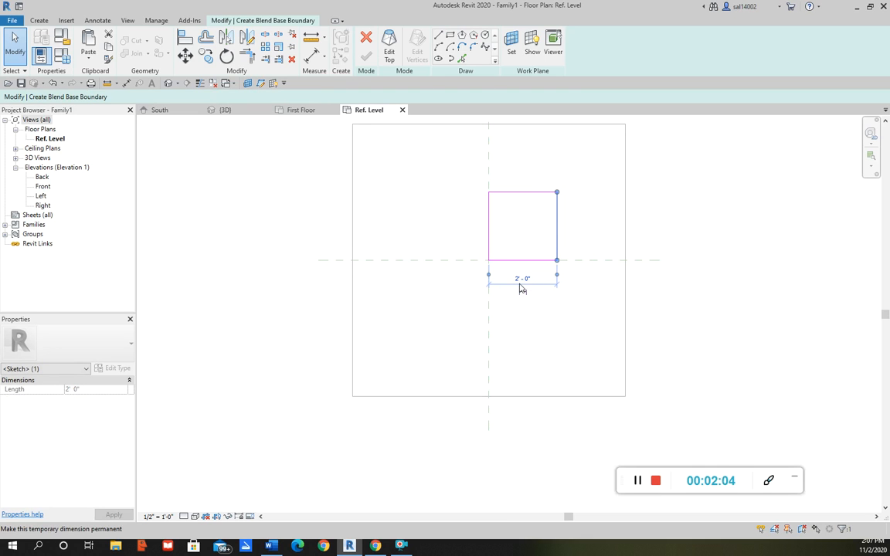
key(Escape)
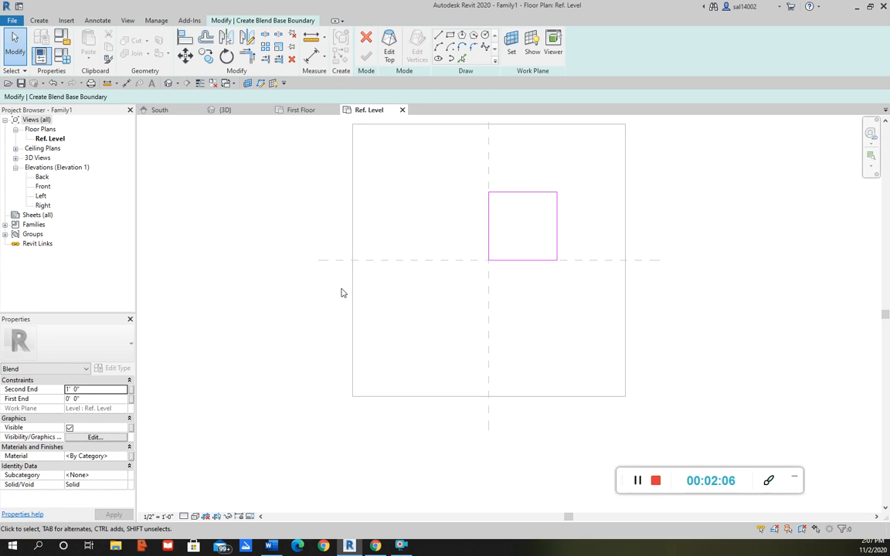
Switch to the blend's top boundary and sketch a small square about 1 1/4" wide near the middle of the base.
click(389, 53)
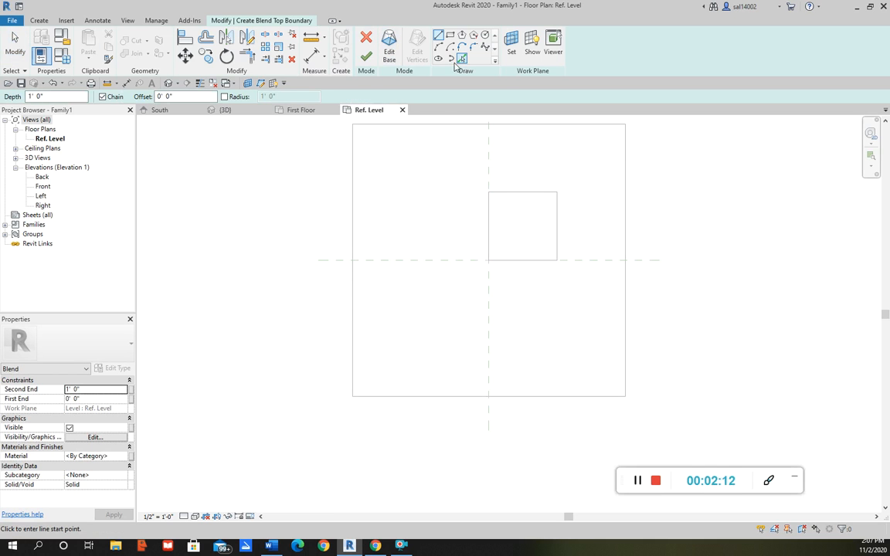
click(450, 35)
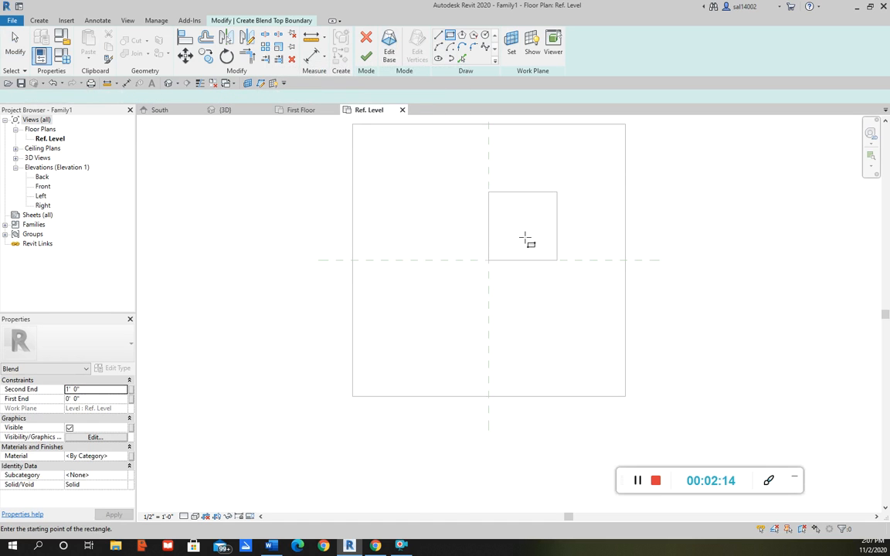
scroll(525, 240, up, 3)
middle_drag(536, 202, 500, 258)
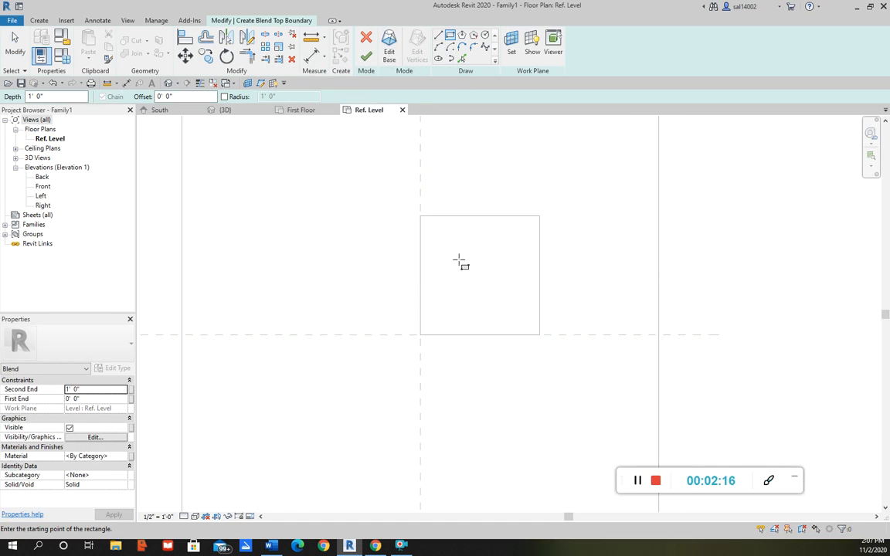
scroll(475, 268, up, 2)
middle_drag(476, 274, 450, 300)
click(429, 284)
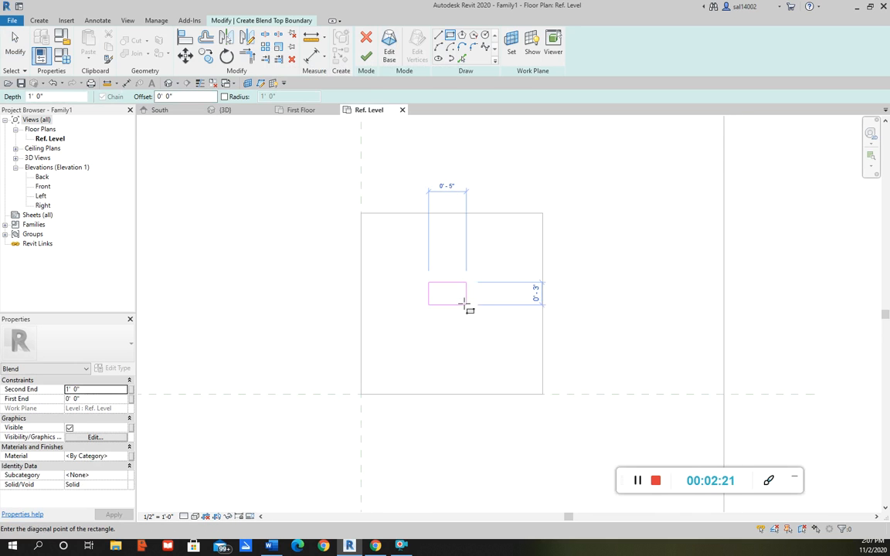
scroll(453, 308, up, 4)
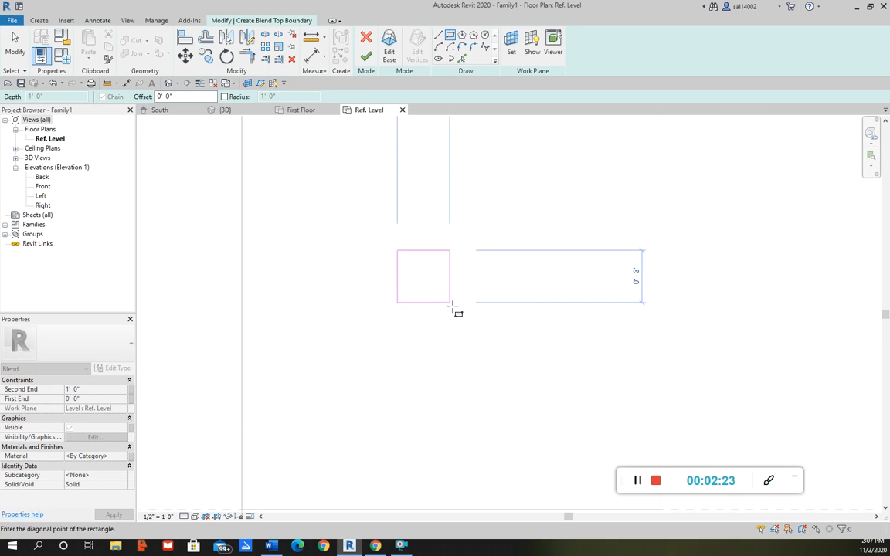
scroll(423, 278, down, 2)
scroll(424, 275, down, 1)
middle_drag(424, 274, 473, 337)
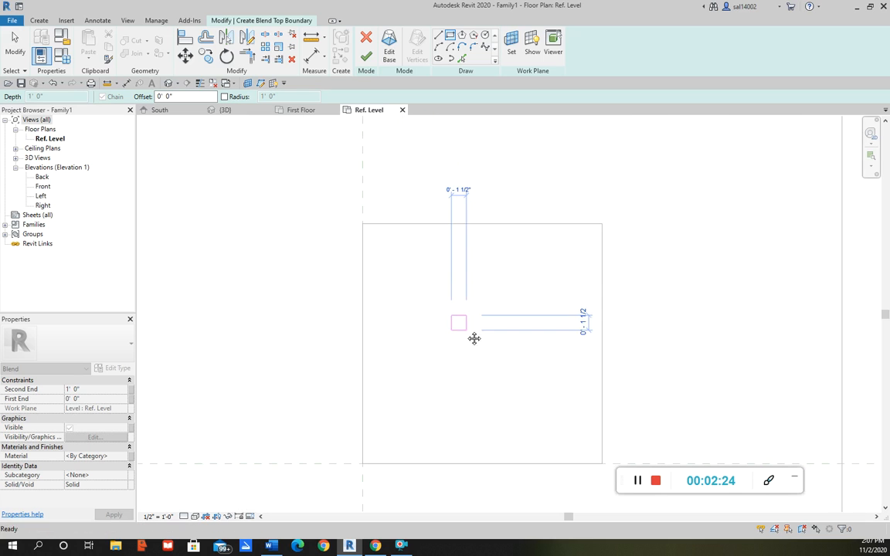
click(463, 328)
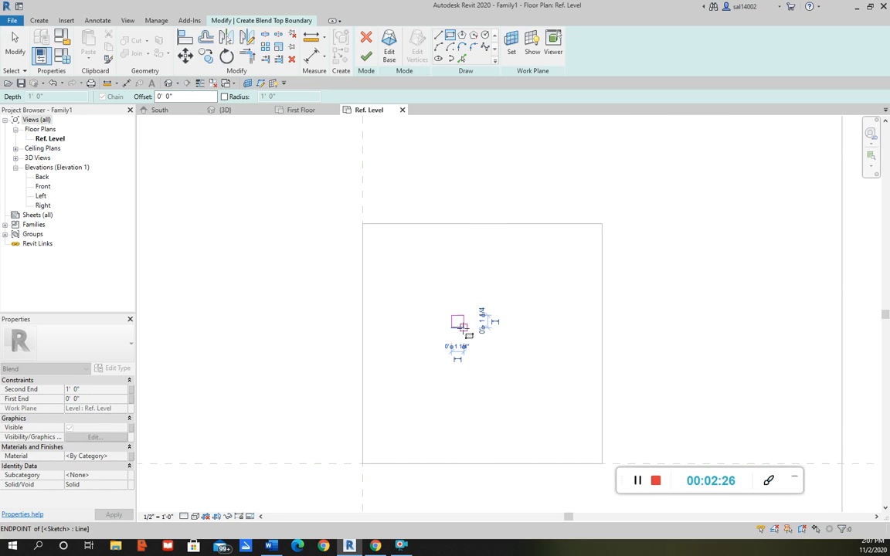
scroll(467, 324, up, 5)
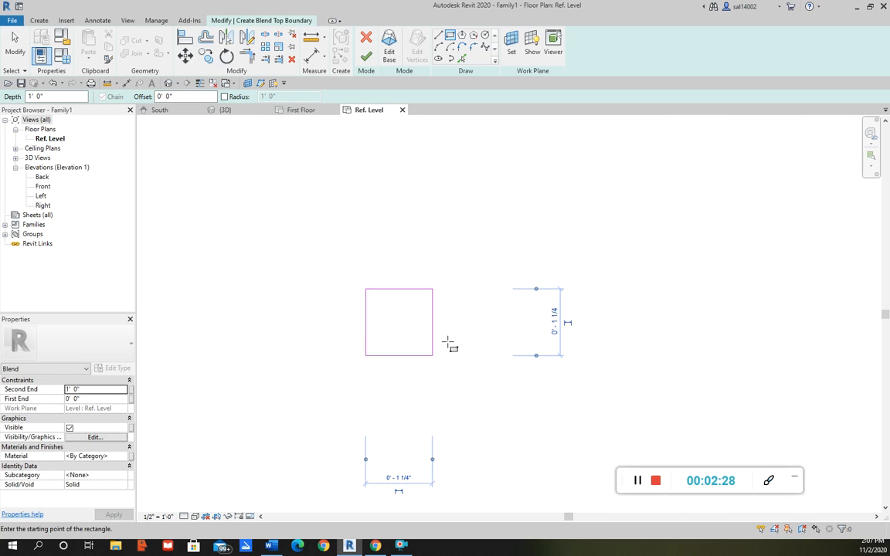
scroll(451, 344, down, 4)
scroll(451, 344, down, 3)
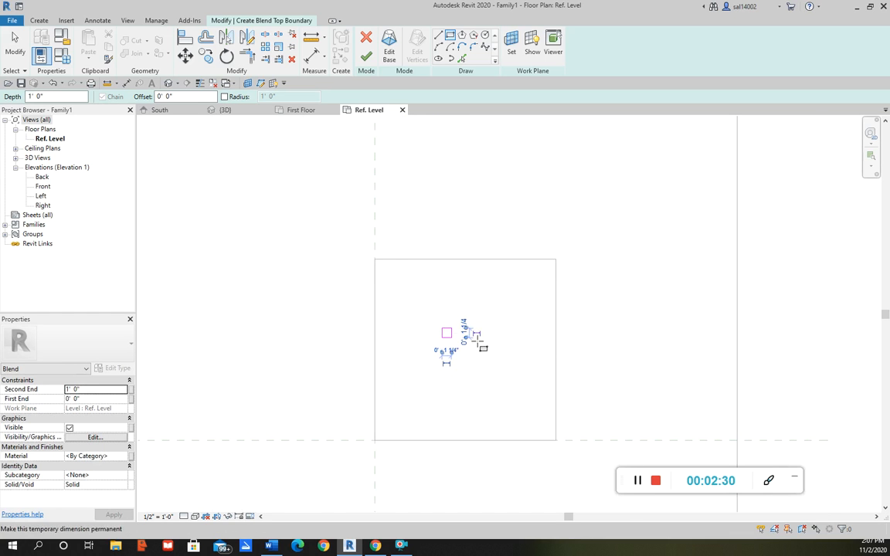
key(Escape)
drag(425, 321, 477, 362)
click(423, 251)
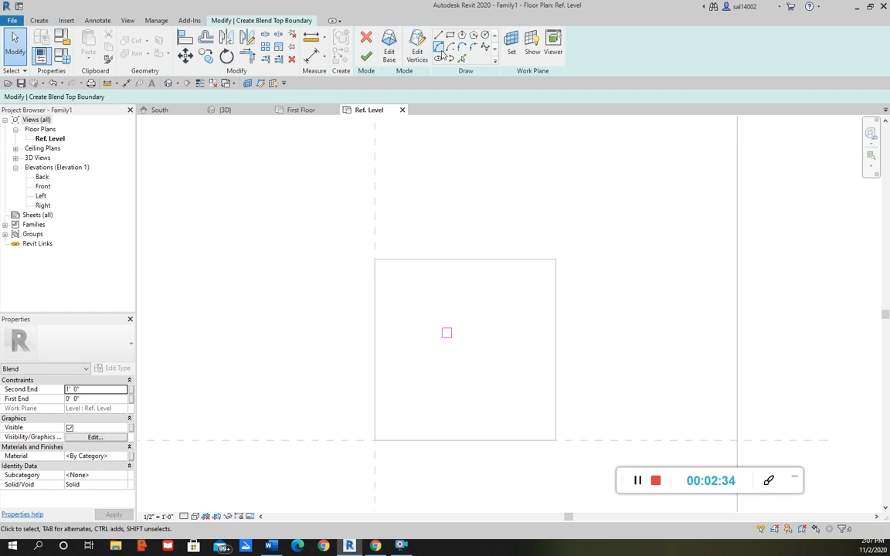
Draw a vertical and a horizontal guide line from the midpoints of the base square's upper and right edges, extending past the opposite edges.
click(438, 36)
click(465, 260)
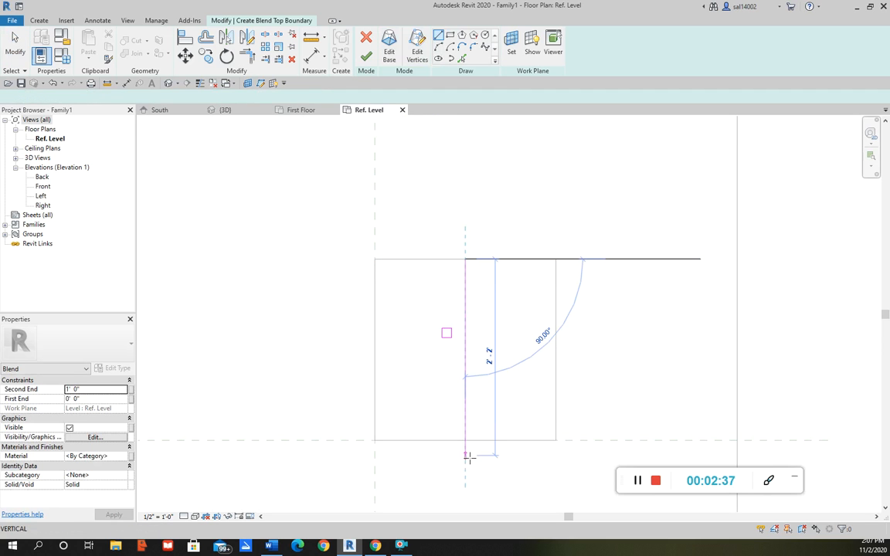
key(Escape)
key(Escape)
click(554, 349)
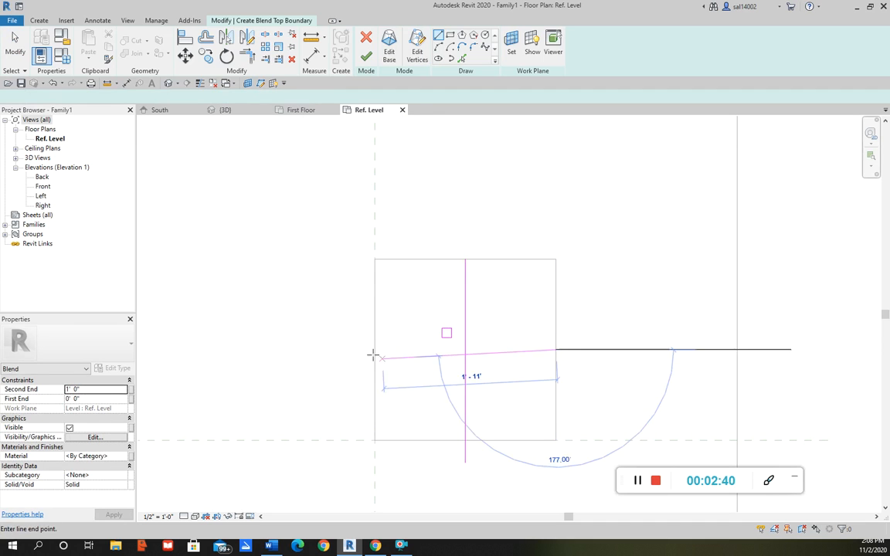
click(336, 350)
key(Escape)
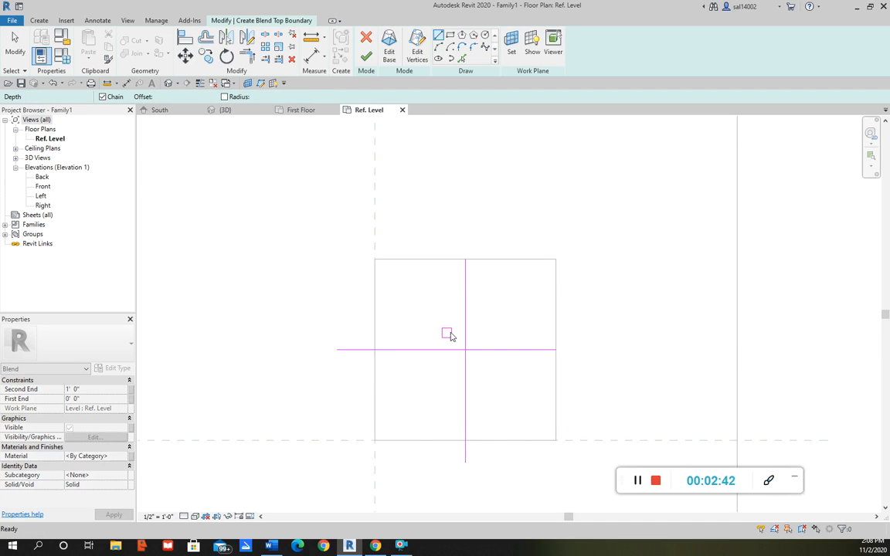
Move the small top square horizontally so the midpoint of its upper edge lies on the vertical guide line.
scroll(448, 333, up, 4)
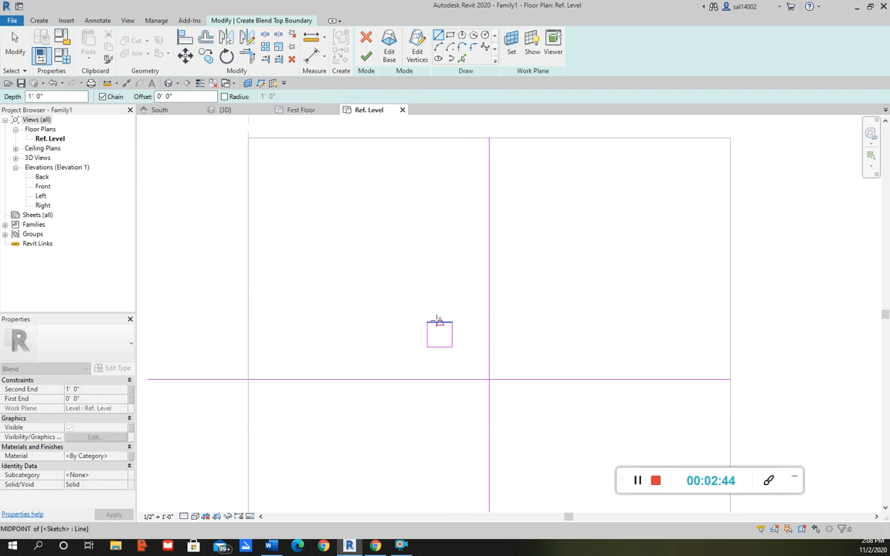
key(Escape)
drag(413, 309, 472, 372)
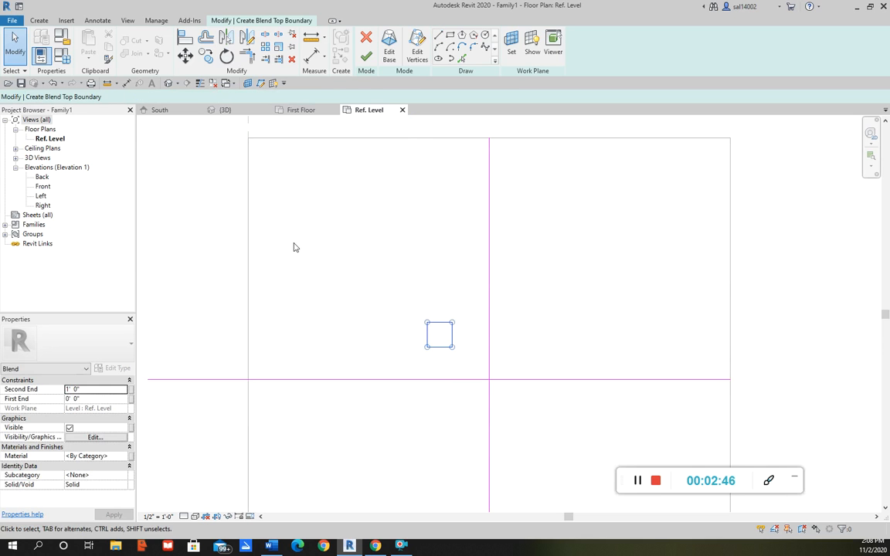
click(185, 56)
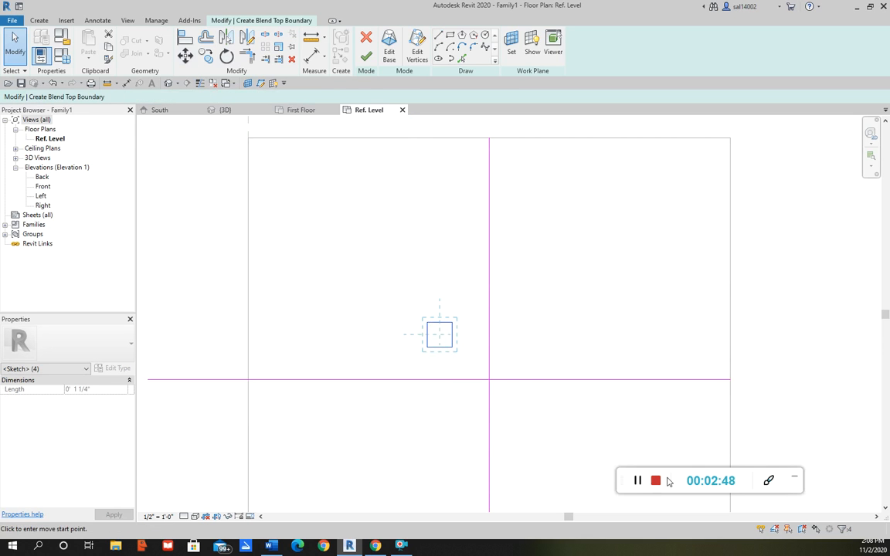
scroll(446, 334, up, 3)
click(445, 322)
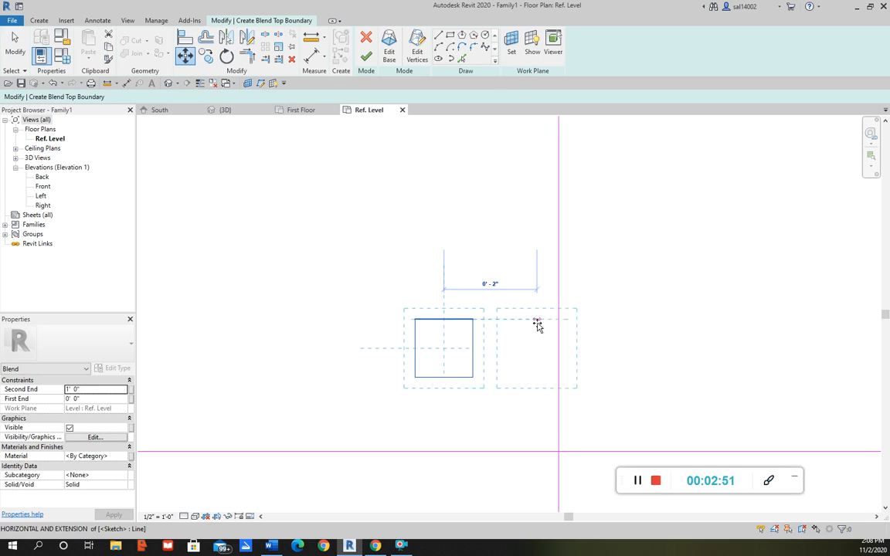
click(559, 318)
scroll(649, 350, down, 3)
middle_drag(649, 346, 625, 259)
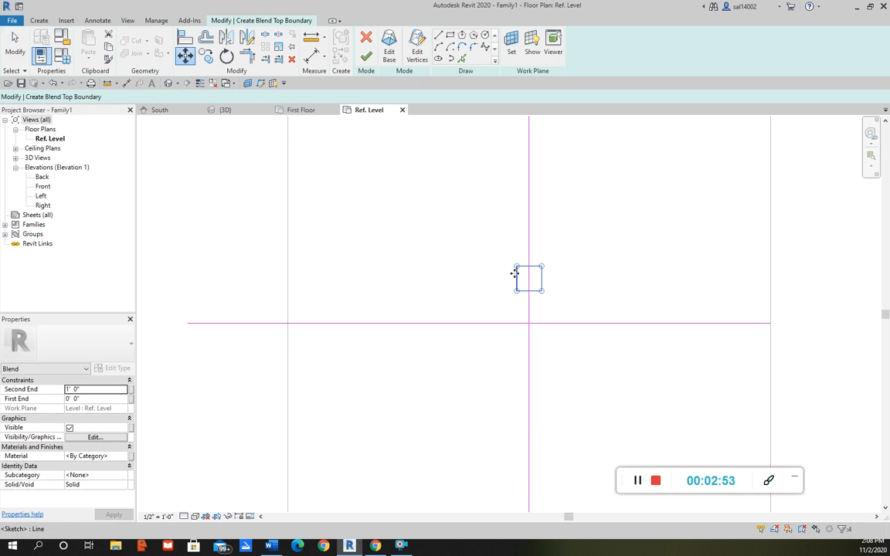
Move the small square straight down so the midpoint of its left edge lies on the horizontal guide line.
scroll(513, 273, up, 3)
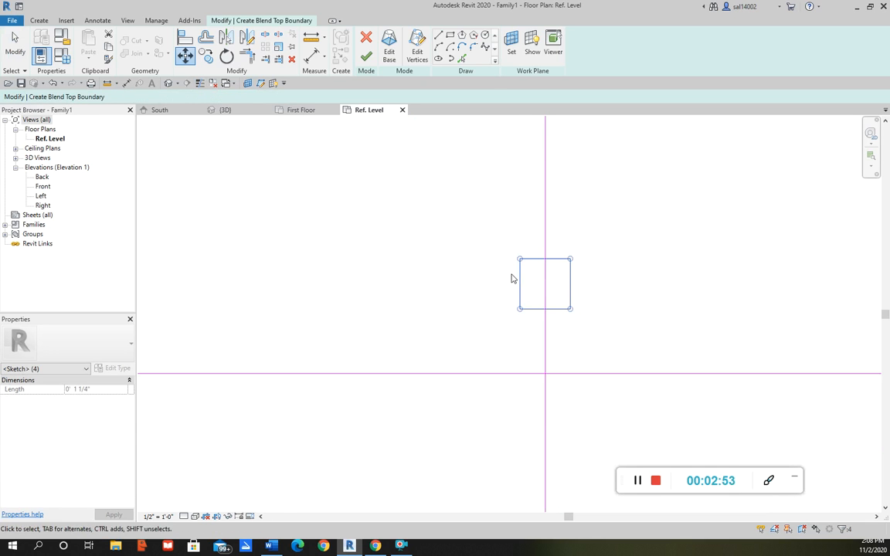
click(184, 55)
click(519, 283)
click(524, 375)
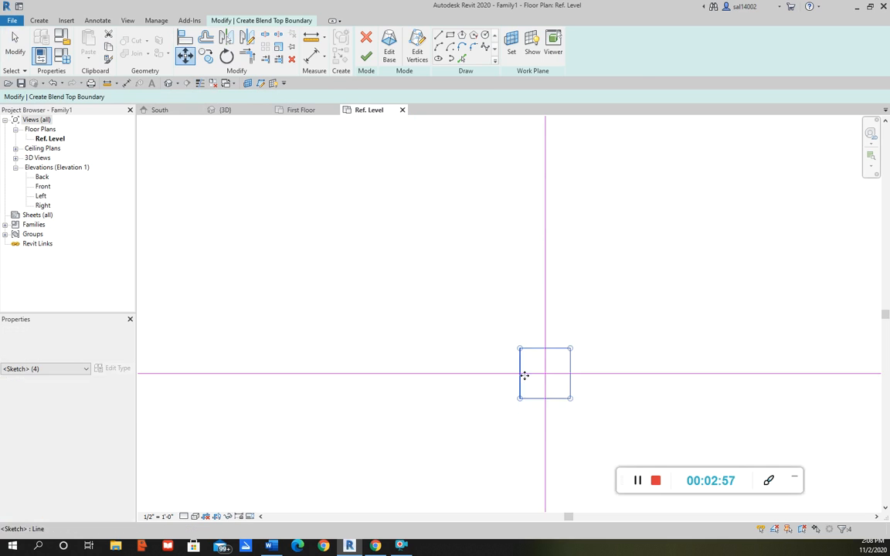
scroll(456, 340, up, 4)
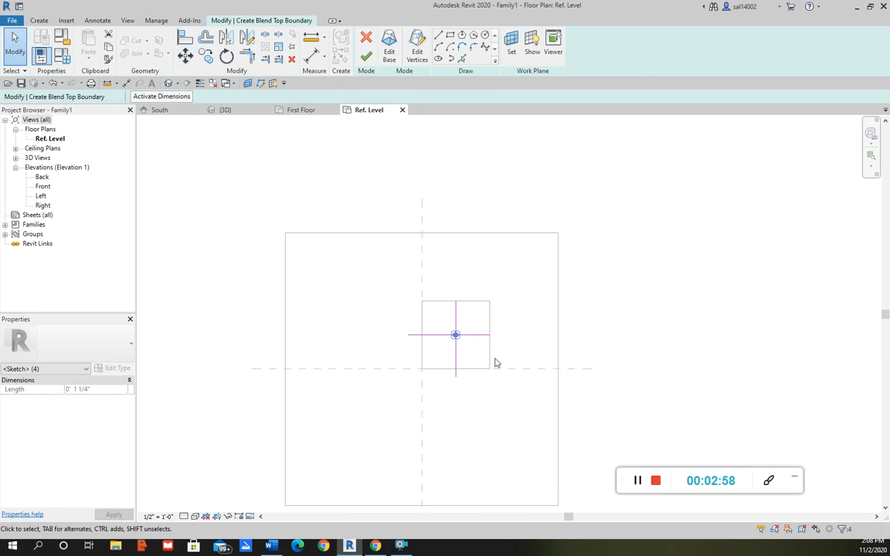
Delete the horizontal and vertical guide lines from the top boundary sketch.
scroll(467, 332, up, 3)
click(467, 307)
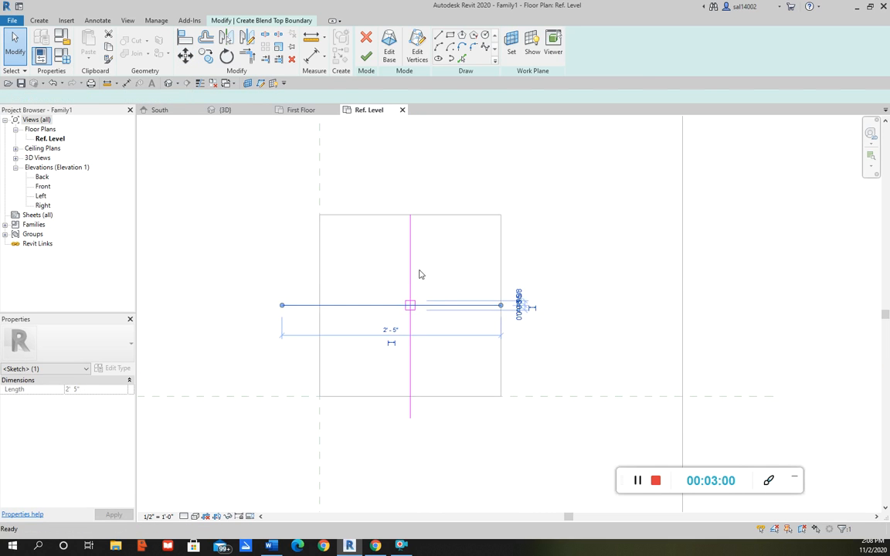
key(Delete)
key(Delete)
scroll(566, 257, down, 2)
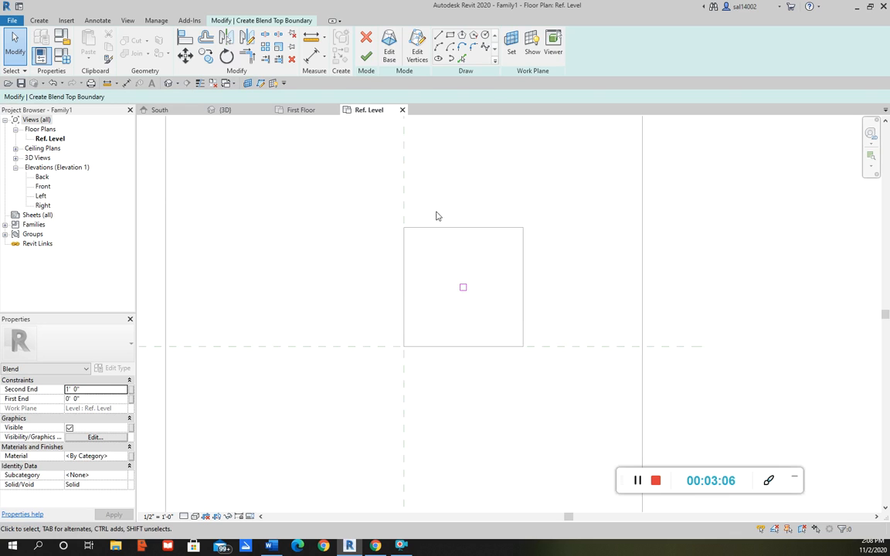
Review the blend's base boundary and return to its top boundary.
click(389, 52)
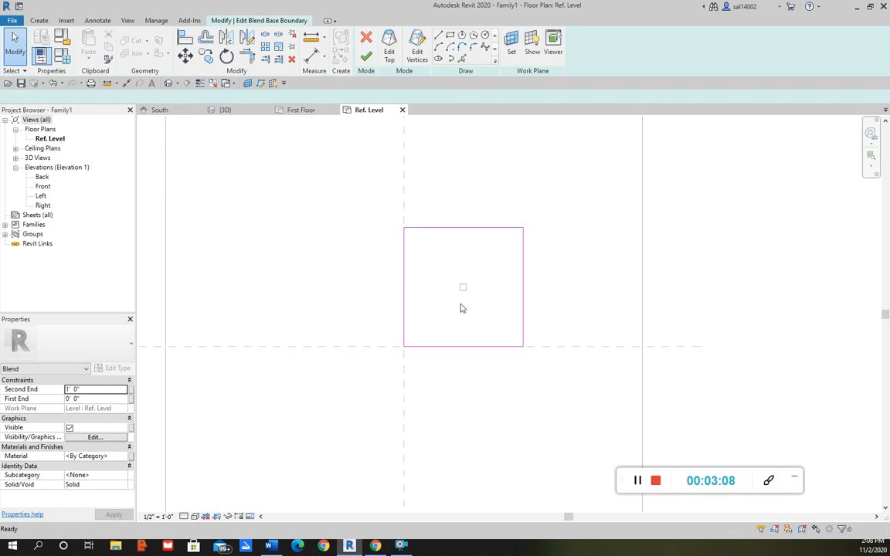
click(397, 56)
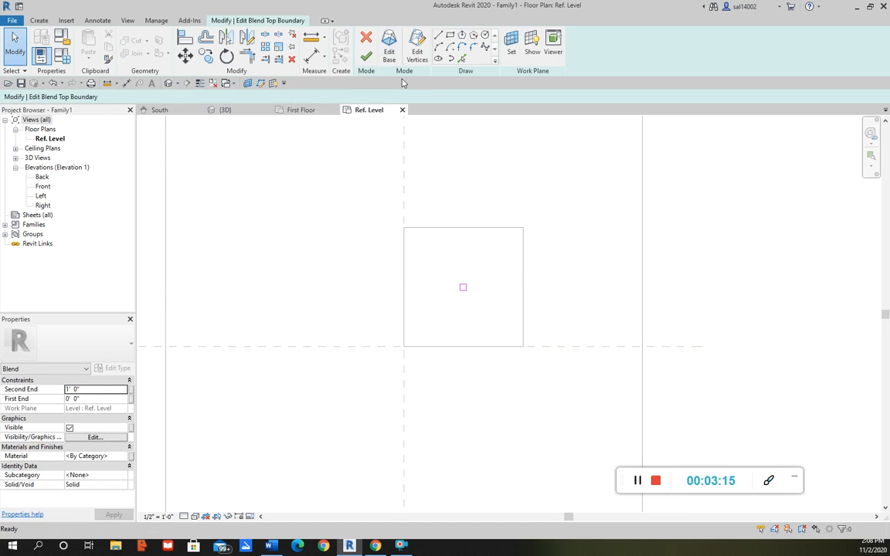
scroll(349, 306, down, 2)
middle_drag(350, 306, 421, 224)
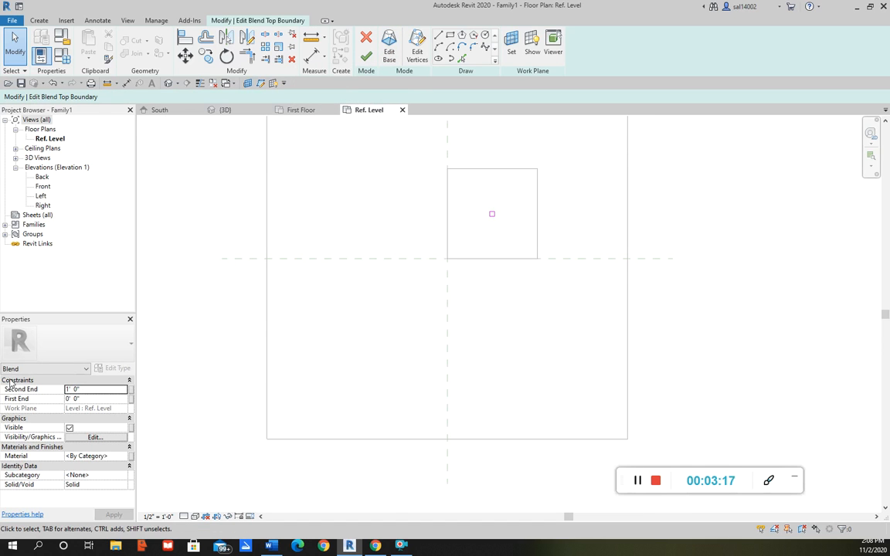
Set the blend's second end to 6" and finish the blend.
click(79, 391)
click(84, 389)
click(86, 389)
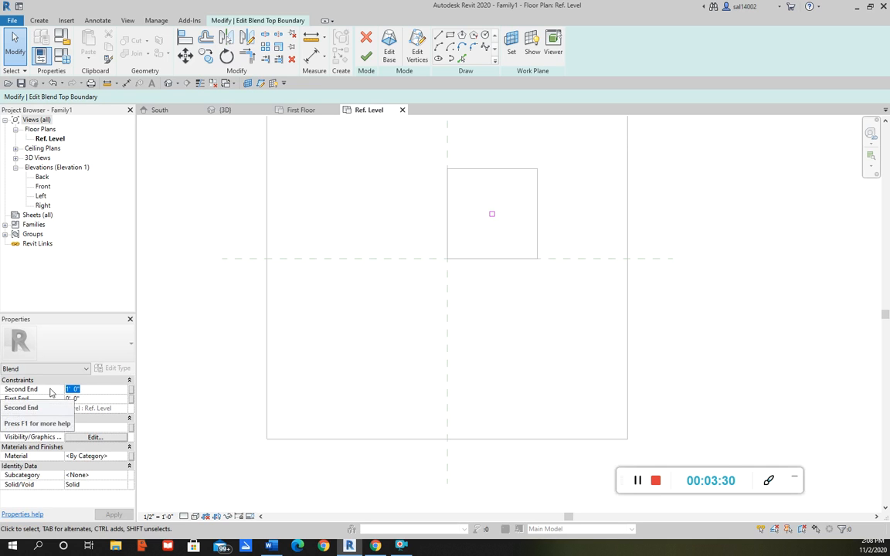
text(6)
click(115, 515)
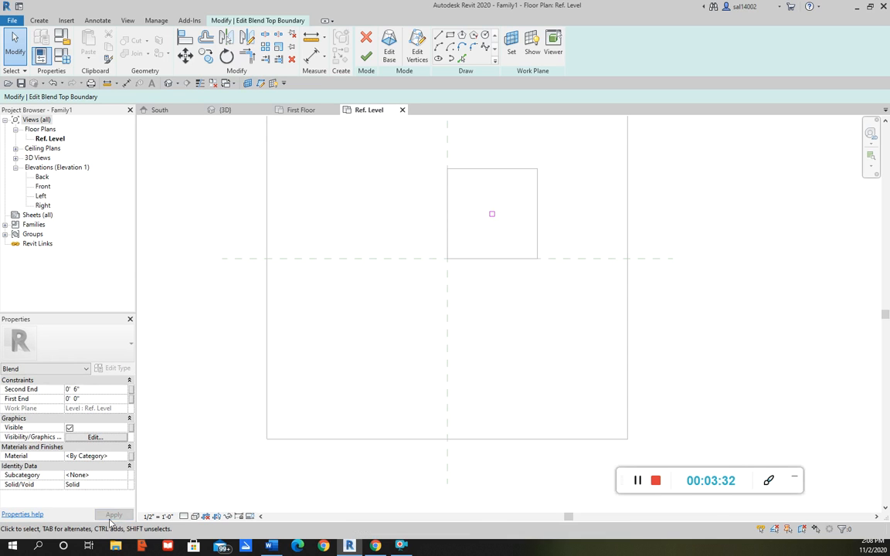
middle_drag(556, 209, 502, 290)
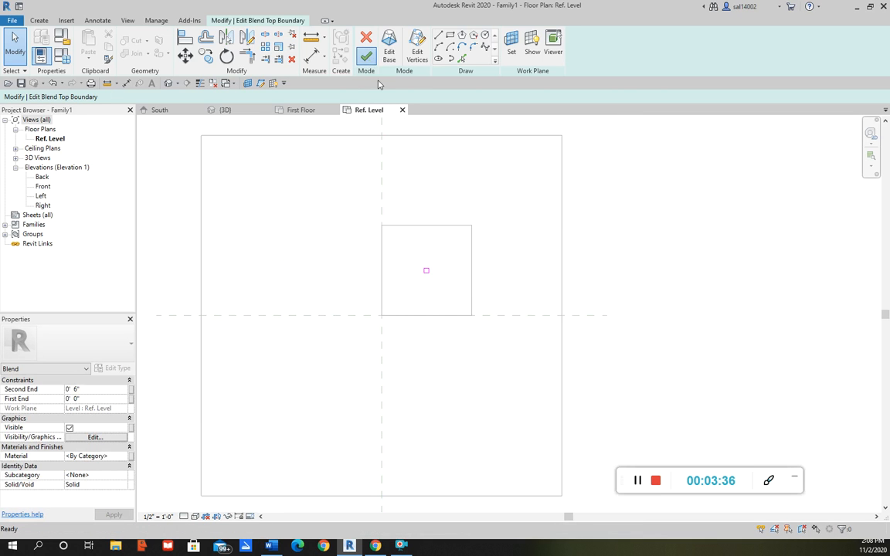
click(366, 57)
click(457, 302)
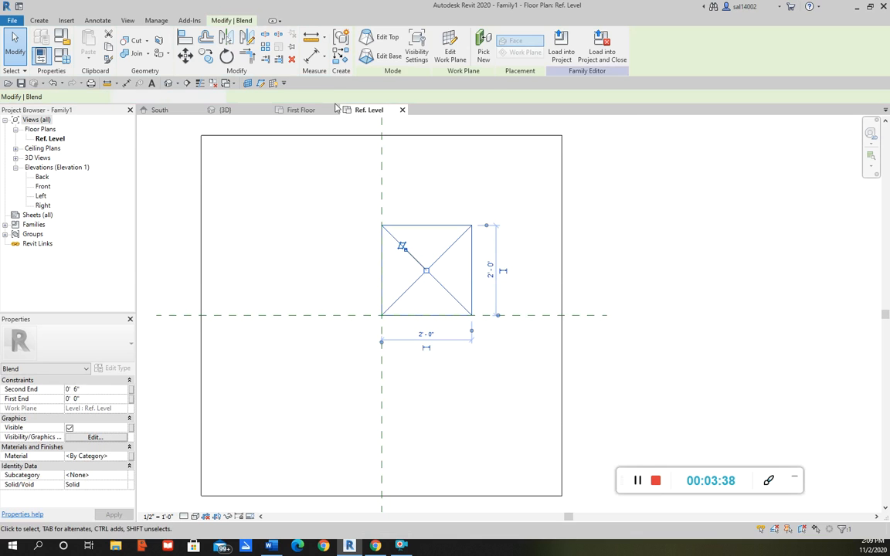
Open the 3D view View 1 and examine the blend from a low angle.
click(15, 158)
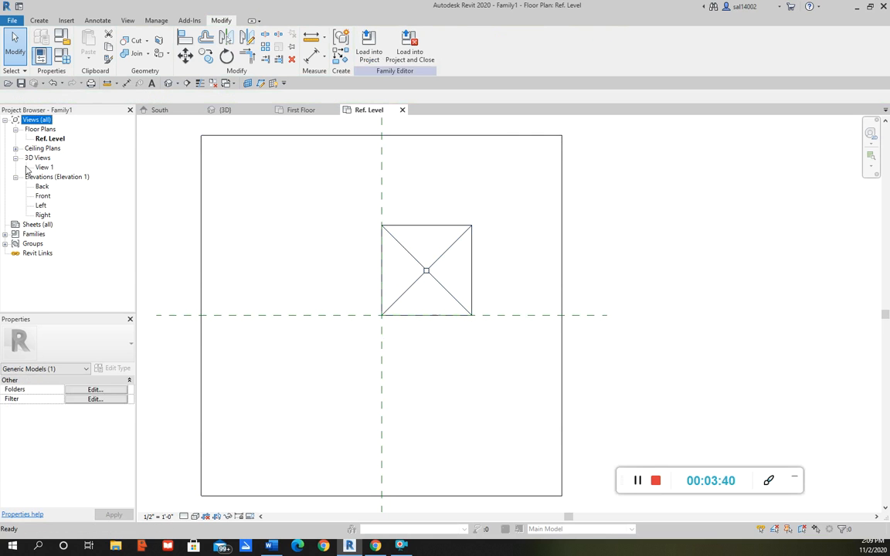
double_click(44, 167)
scroll(634, 306, up, 3)
click(593, 276)
ctrl+middle_drag(592, 277, 582, 216)
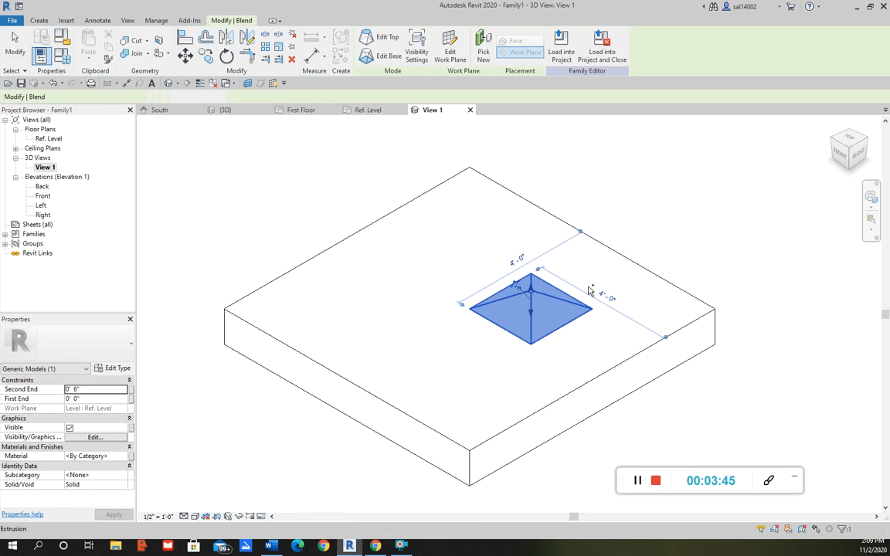
shift+middle_drag(589, 291, 591, 184)
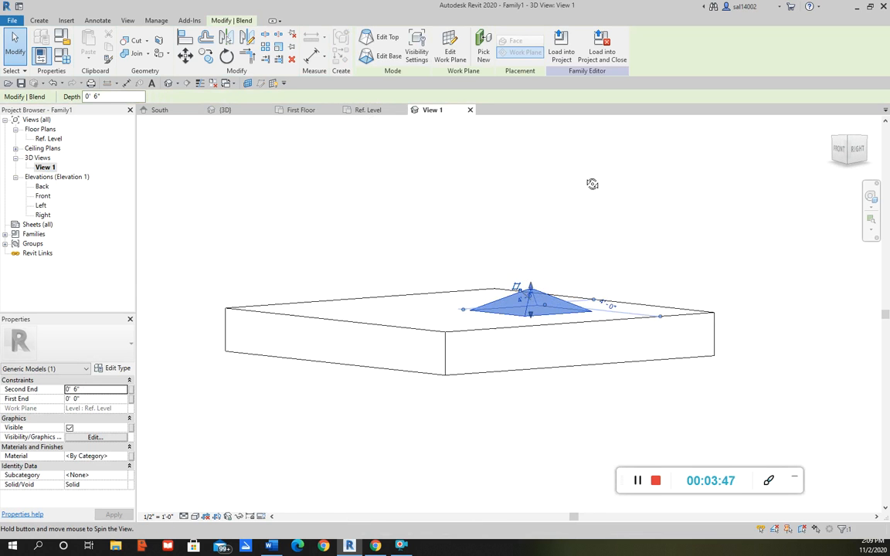
scroll(517, 308, up, 3)
middle_drag(602, 312, 511, 312)
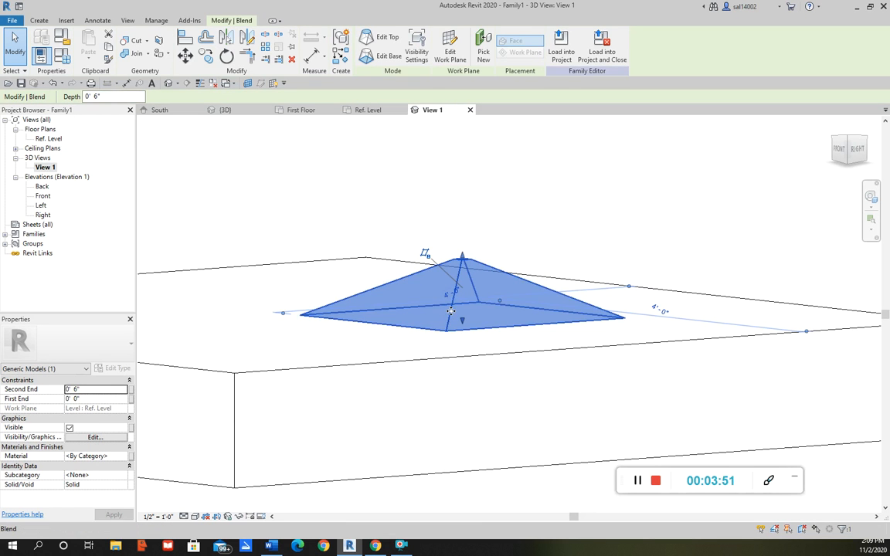
Reopen the blend's base and top boundary sketches for review and finish editing without changing them.
double_click(518, 320)
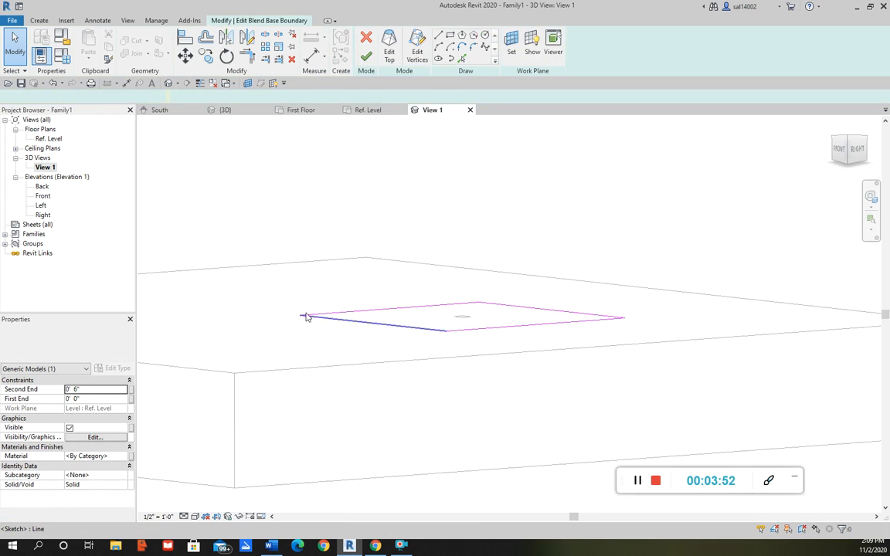
click(390, 52)
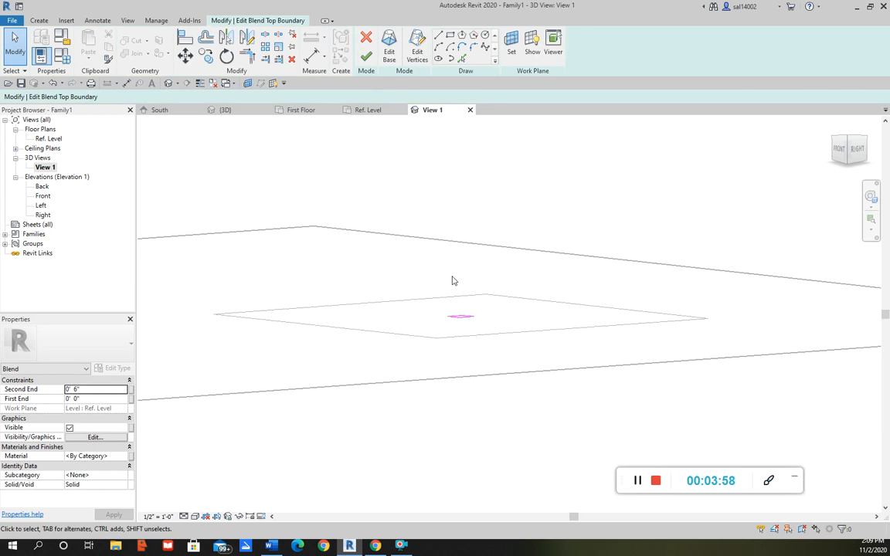
click(366, 58)
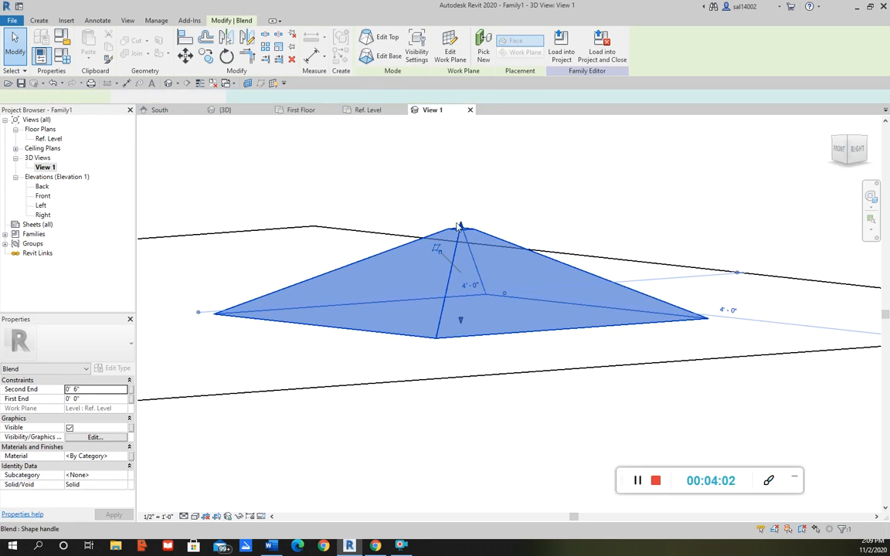
Examine the blend on its host block from several angles and clear the selection.
click(435, 227)
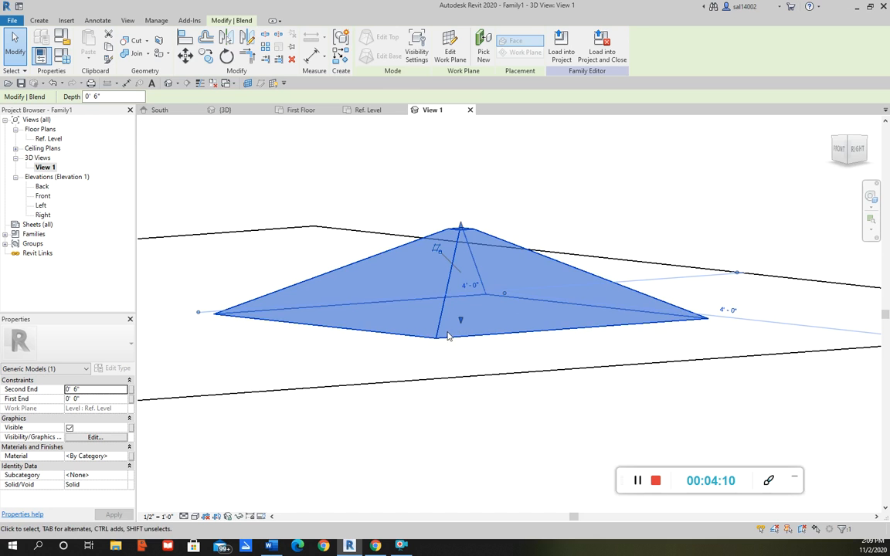
shift+middle_drag(417, 292, 506, 386)
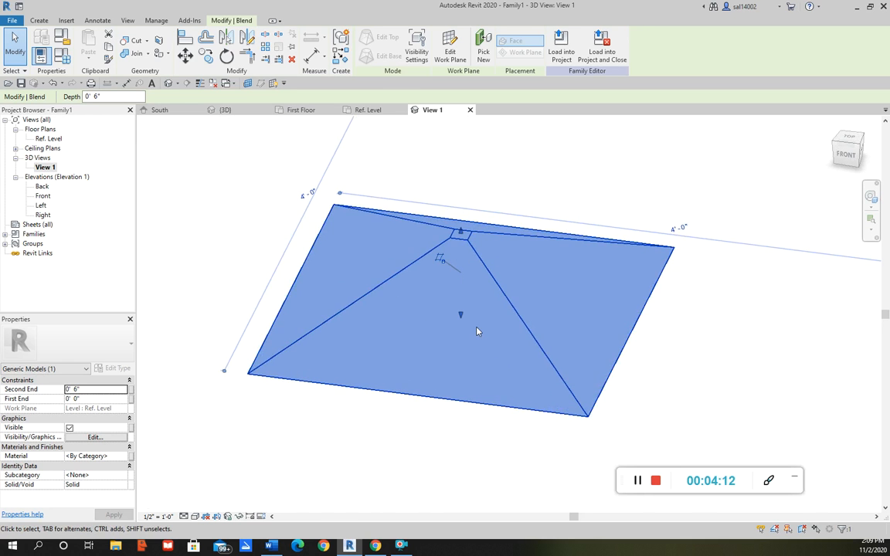
scroll(490, 315, down, 4)
shift+middle_drag(535, 340, 525, 263)
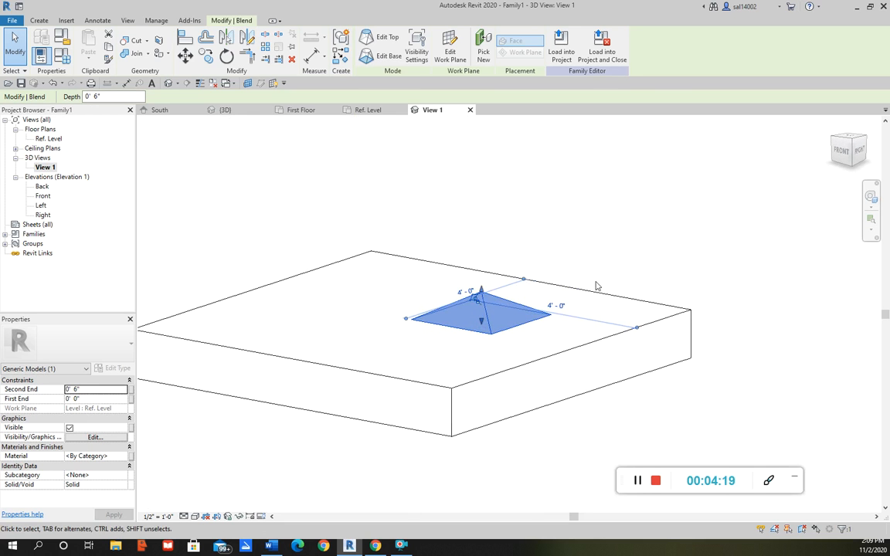
shift+middle_drag(467, 238, 527, 324)
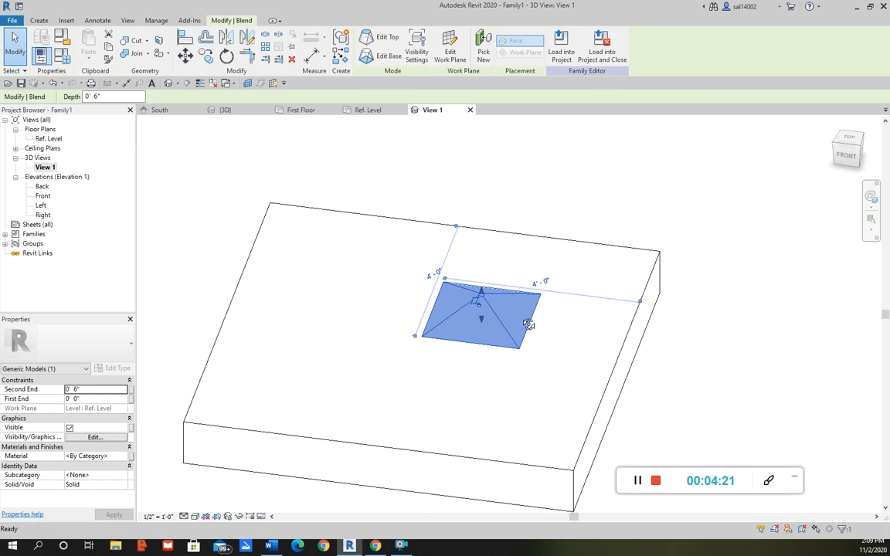
click(562, 136)
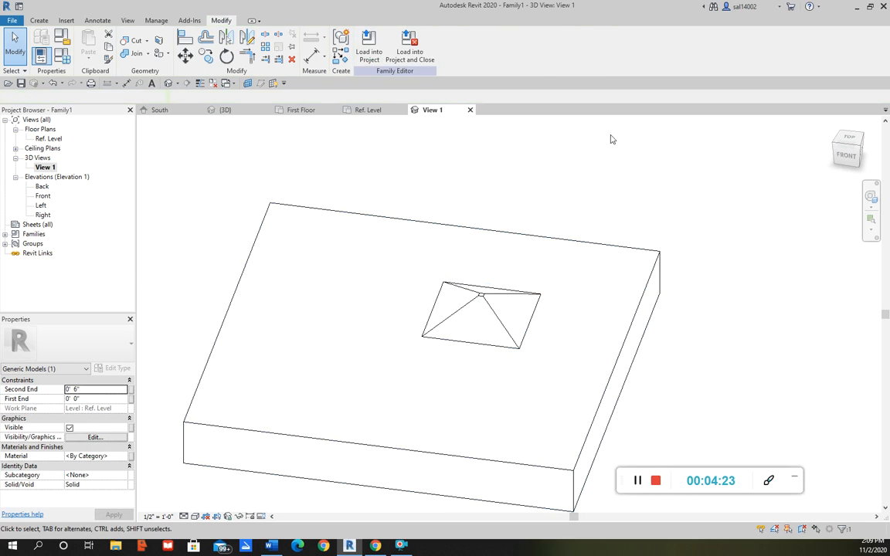
Load the family into the Sample House Plan project and place two instances on the front garage wall near the garage door's upper corners in 3D.
click(487, 297)
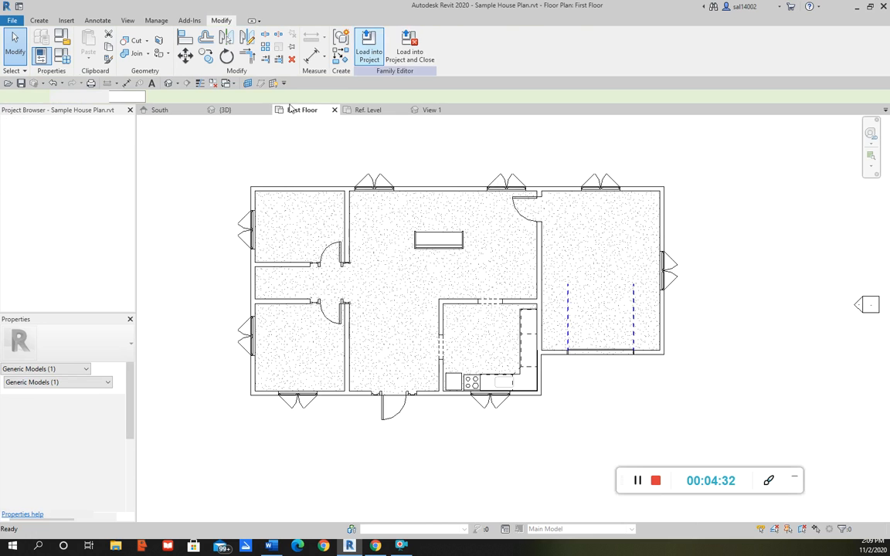
click(226, 111)
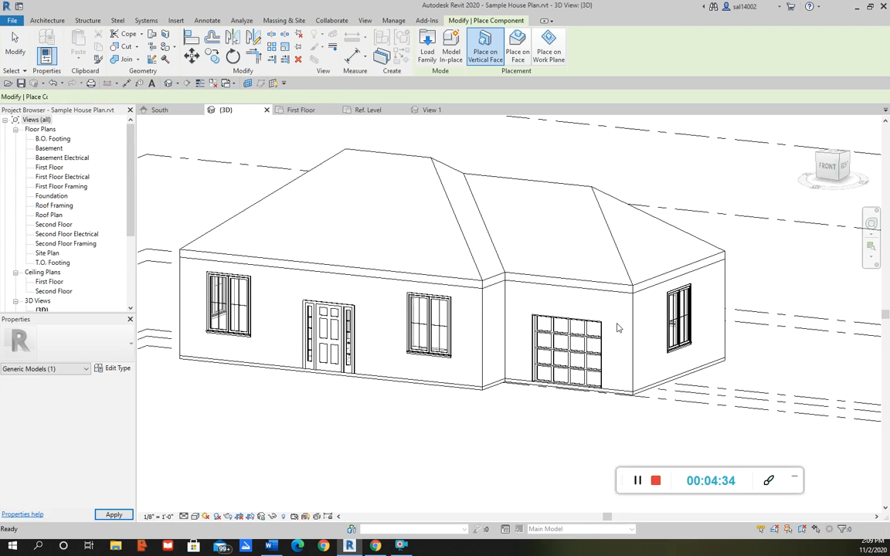
scroll(610, 312, up, 2)
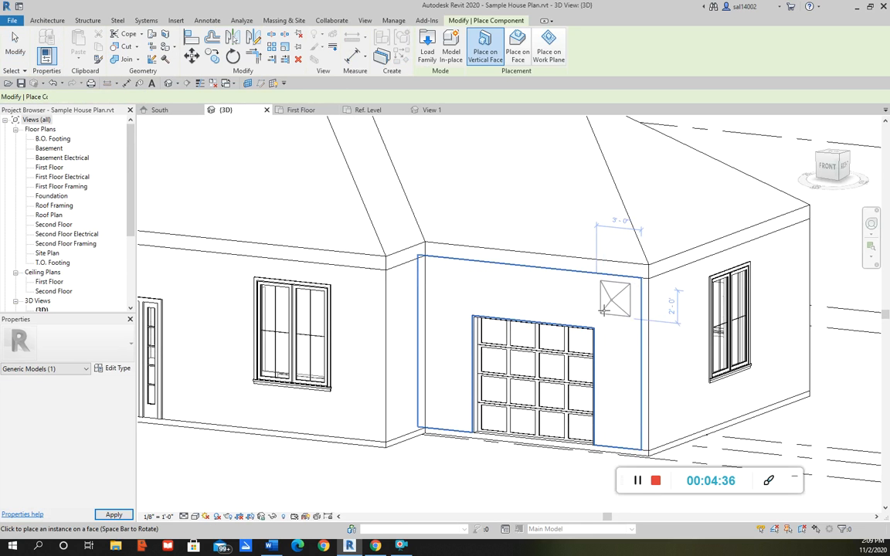
click(604, 310)
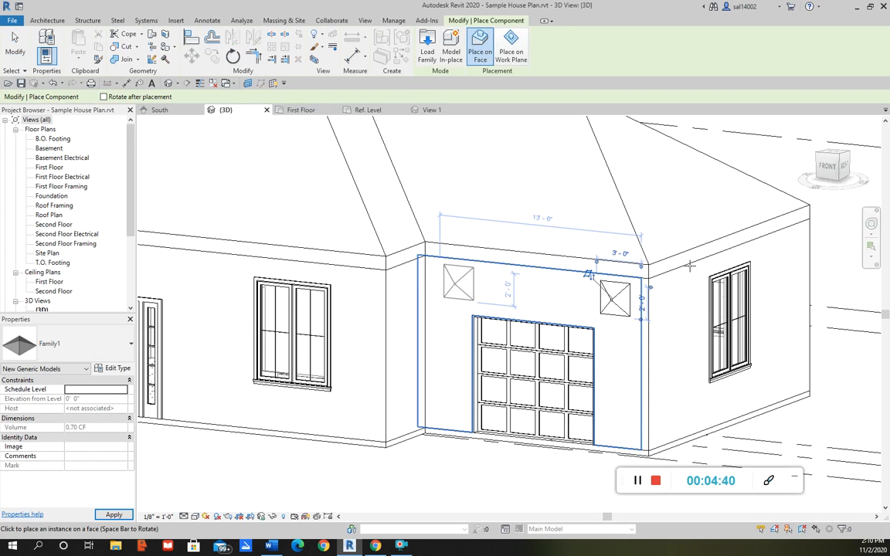
key(Escape)
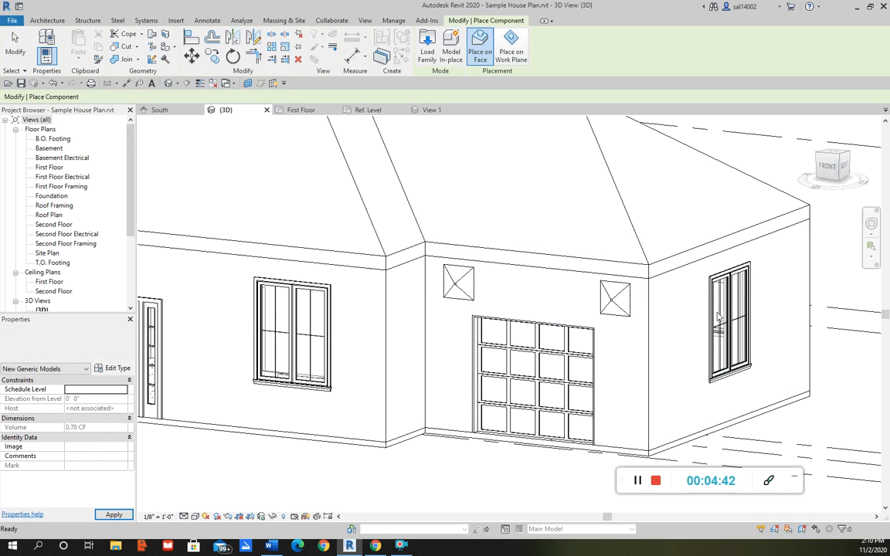
key(Escape)
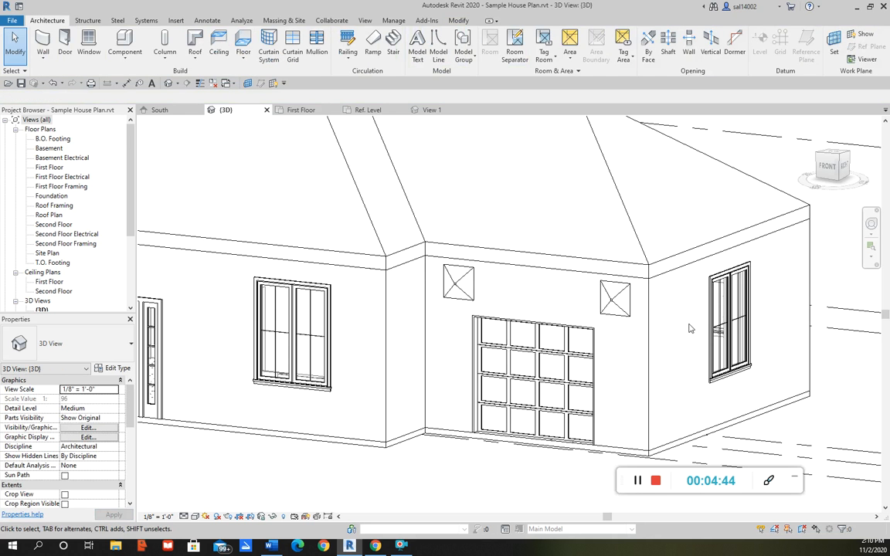
Examine the two placed instances on the garage wall from different angles and up close.
shift+middle_drag(677, 287, 672, 357)
scroll(609, 363, down, 2)
scroll(653, 331, up, 5)
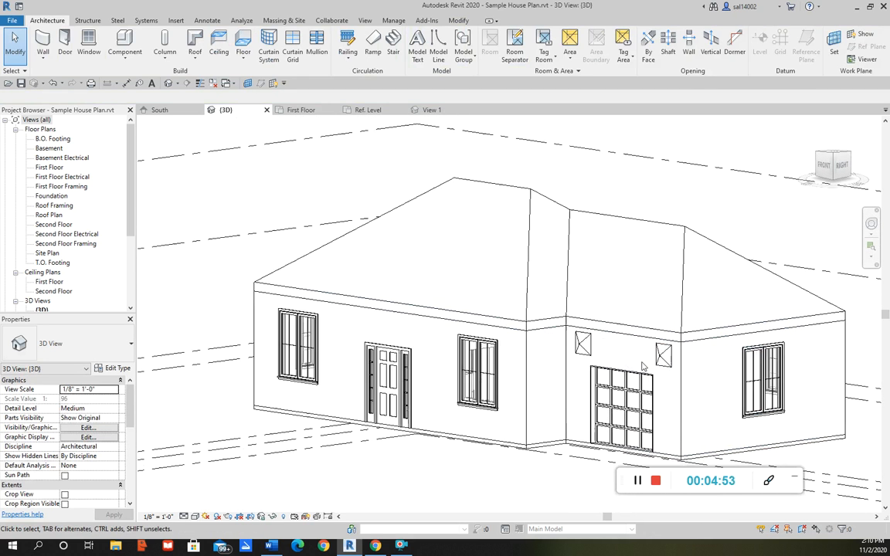
shift+middle_drag(627, 334, 649, 345)
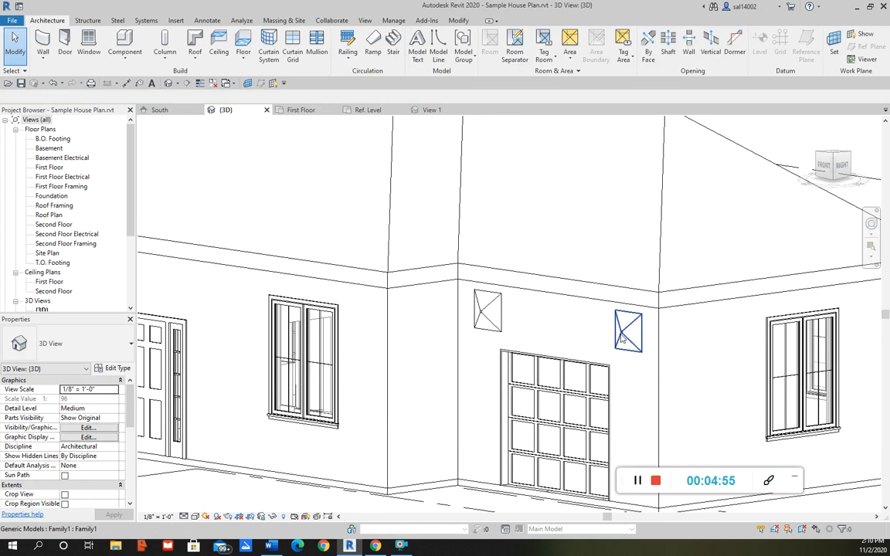